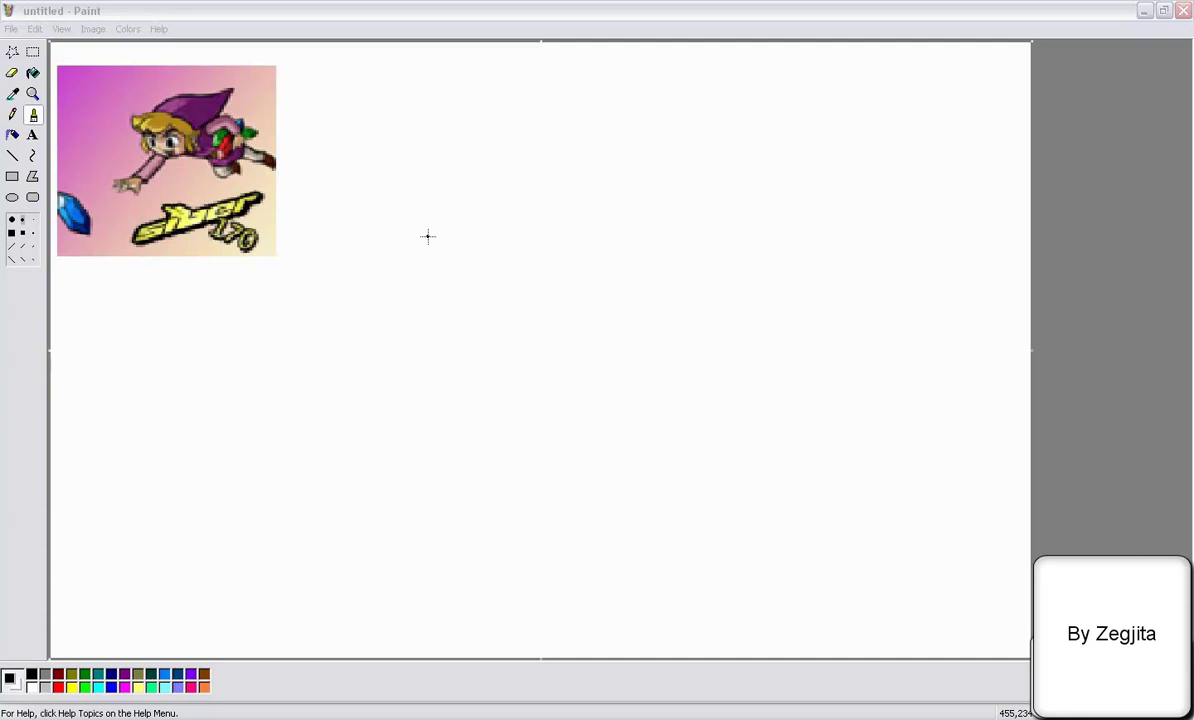
# Brush the black upper hairline from a curled tip beside the reference picture across the forehead, trimming its stray end
pyautogui.click(428, 236)
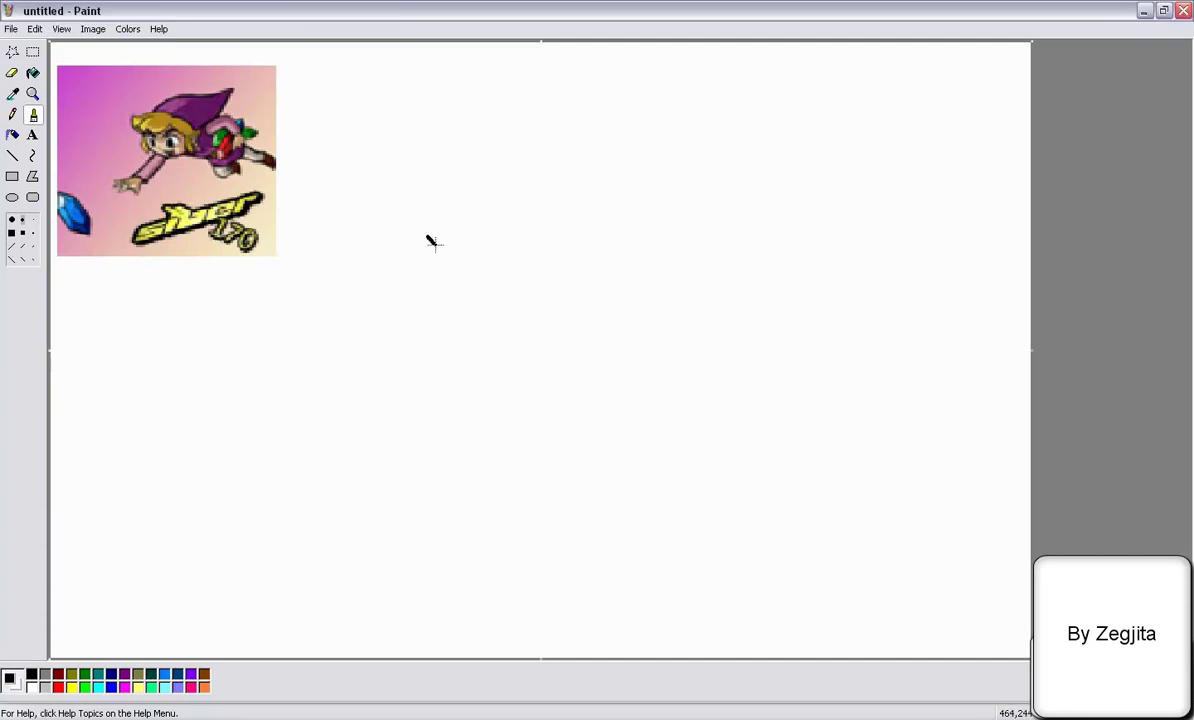
pyautogui.moveTo(503, 243); pyautogui.dragTo(549, 231)
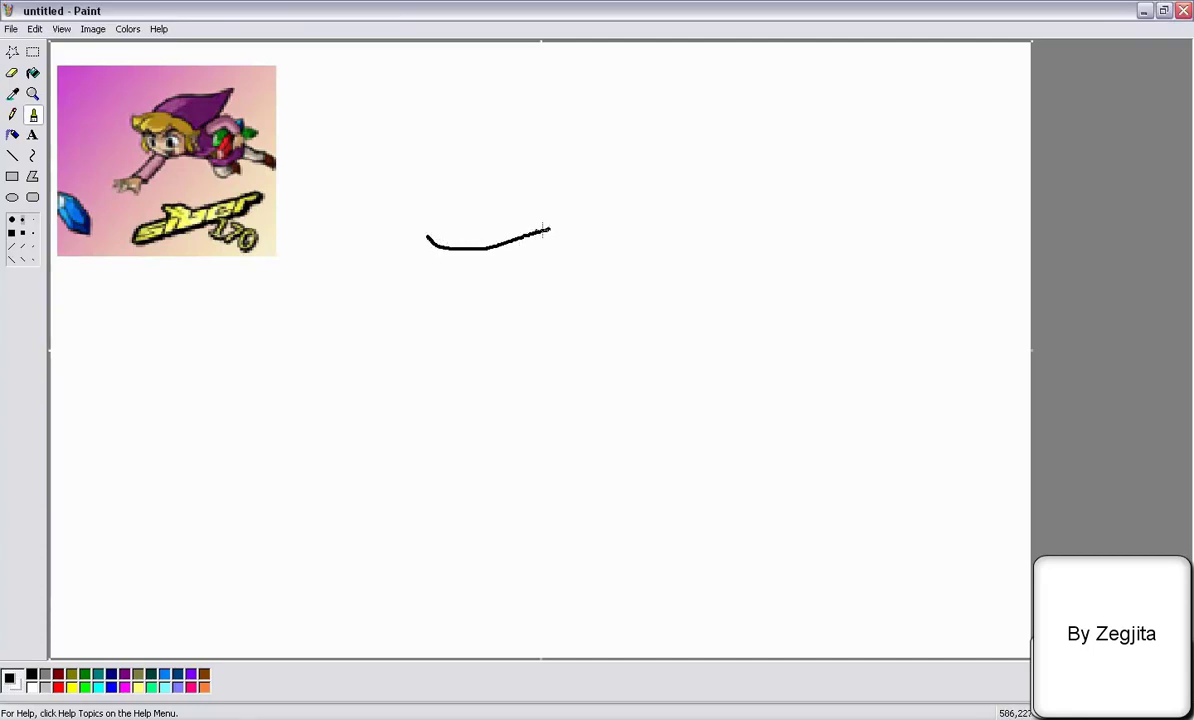
pyautogui.moveTo(424, 236); pyautogui.dragTo(426, 272)
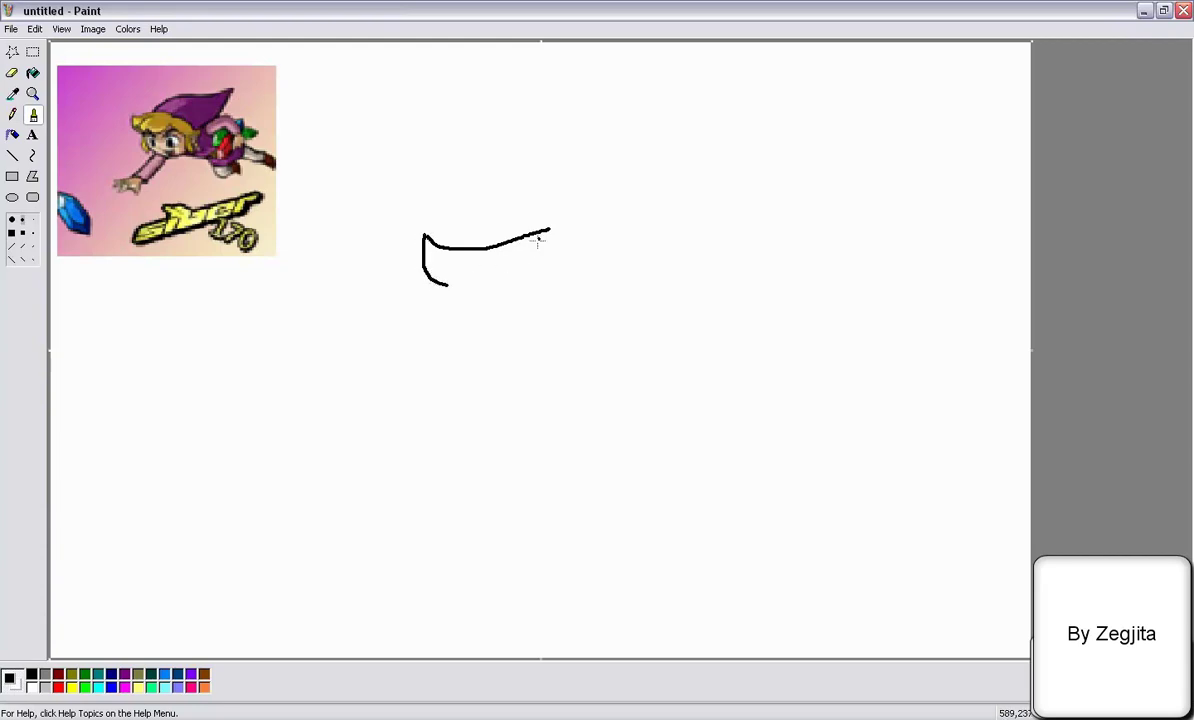
pyautogui.moveTo(545, 231)
pyautogui.mouseDown()
pyautogui.moveTo(736, 277)
pyautogui.moveTo(862, 342)
pyautogui.mouseUp()
pyautogui.click(12, 72)
pyautogui.moveTo(697, 284)
pyautogui.mouseDown()
pyautogui.moveTo(693, 269)
pyautogui.moveTo(725, 280)
pyautogui.mouseUp()
pyautogui.click(32, 114)
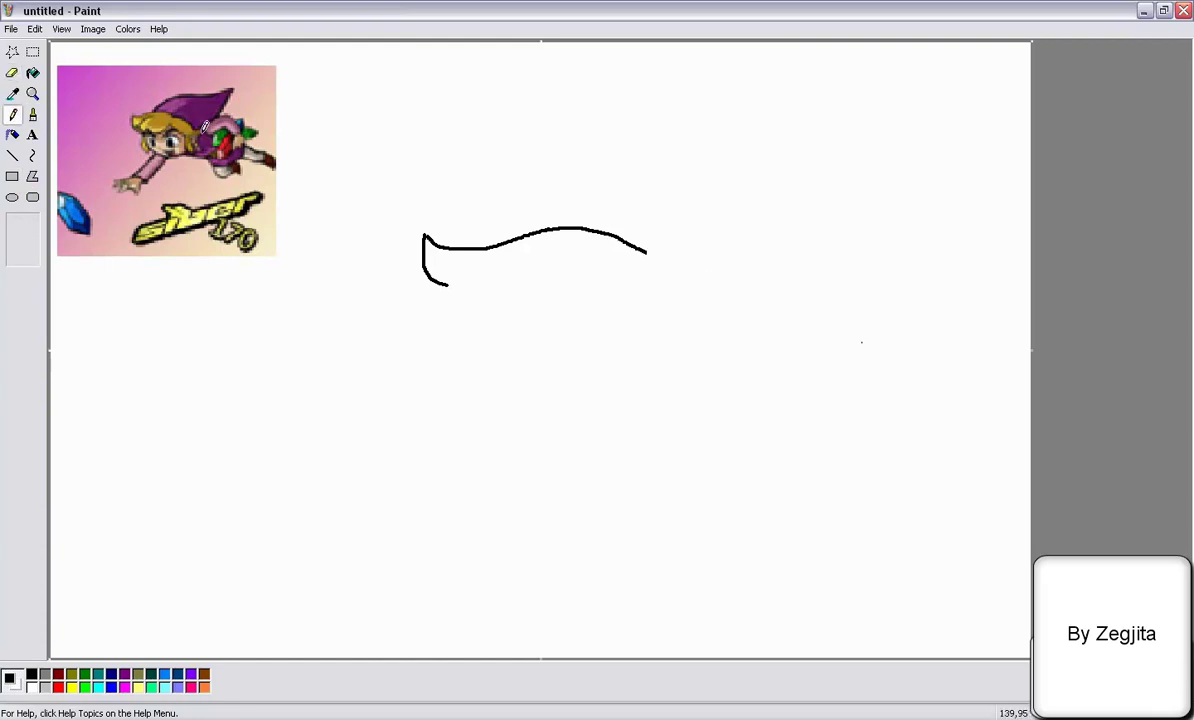
# Extend the hairline down to the right and start the side lock with a short downward stroke
pyautogui.moveTo(645, 252)
pyautogui.mouseDown()
pyautogui.moveTo(624, 253)
pyautogui.moveTo(669, 245)
pyautogui.moveTo(760, 293)
pyautogui.moveTo(760, 345)
pyautogui.mouseUp()
pyautogui.click(12, 73)
pyautogui.click(32, 114)
# Brush the pointed hat's outline from the hairline up to its tip and partway back down, erasing unwanted stretches
pyautogui.moveTo(545, 230)
pyautogui.mouseDown()
pyautogui.moveTo(576, 187)
pyautogui.moveTo(956, 89)
pyautogui.moveTo(856, 205)
pyautogui.moveTo(771, 275)
pyautogui.moveTo(923, 159)
pyautogui.moveTo(836, 215)
pyautogui.moveTo(880, 247)
pyautogui.moveTo(1007, 88)
pyautogui.moveTo(933, 92)
pyautogui.moveTo(909, 136)
pyautogui.mouseUp()
pyautogui.click(12, 72)
pyautogui.click(32, 114)
pyautogui.click(12, 72)
pyautogui.click(34, 156)
pyautogui.click(15, 78)
pyautogui.moveTo(770, 281); pyautogui.dragTo(834, 264)
pyautogui.click(15, 114)
pyautogui.click(32, 114)
pyautogui.moveTo(767, 293)
pyautogui.mouseDown()
pyautogui.moveTo(866, 257)
pyautogui.moveTo(818, 286)
pyautogui.moveTo(830, 272)
pyautogui.moveTo(778, 292)
pyautogui.mouseUp()
pyautogui.click(12, 72)
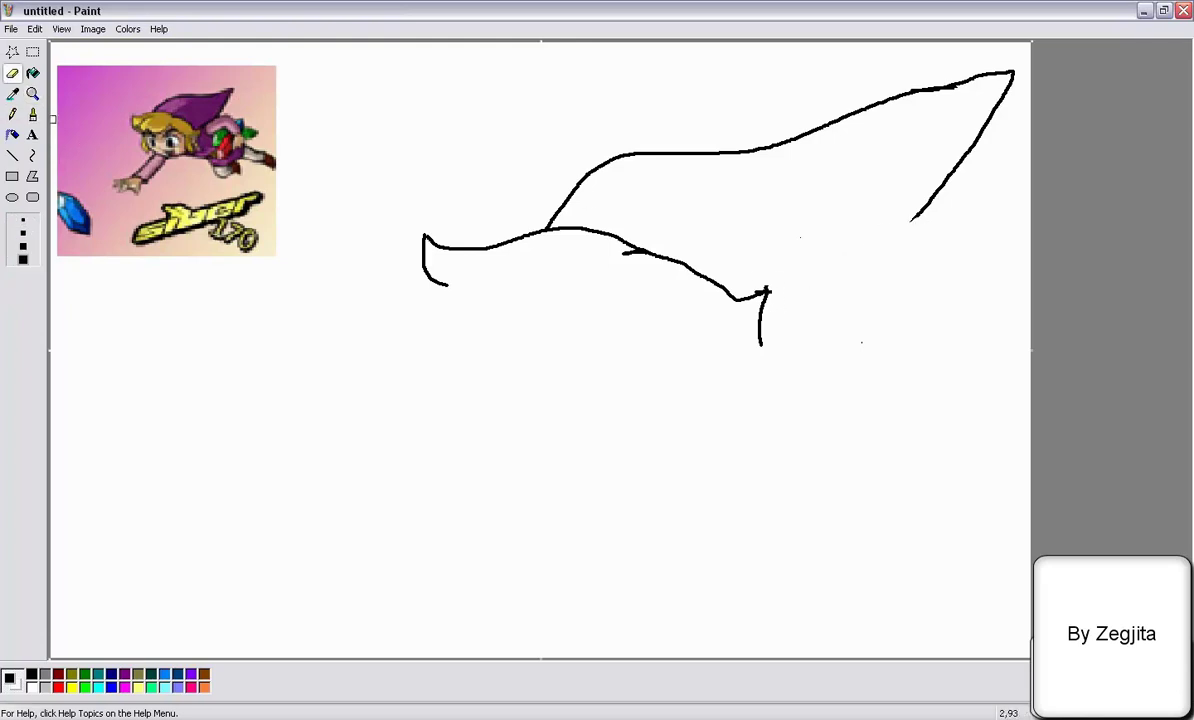
# Erase and redraw the hat's upper edge as a higher curve, and close its lower edge down to the hair
pyautogui.moveTo(645, 150)
pyautogui.mouseDown()
pyautogui.moveTo(728, 152)
pyautogui.moveTo(664, 147)
pyautogui.moveTo(598, 168)
pyautogui.moveTo(733, 112)
pyautogui.moveTo(880, 100)
pyautogui.mouseUp()
pyautogui.click(32, 114)
pyautogui.moveTo(910, 220); pyautogui.dragTo(762, 290)
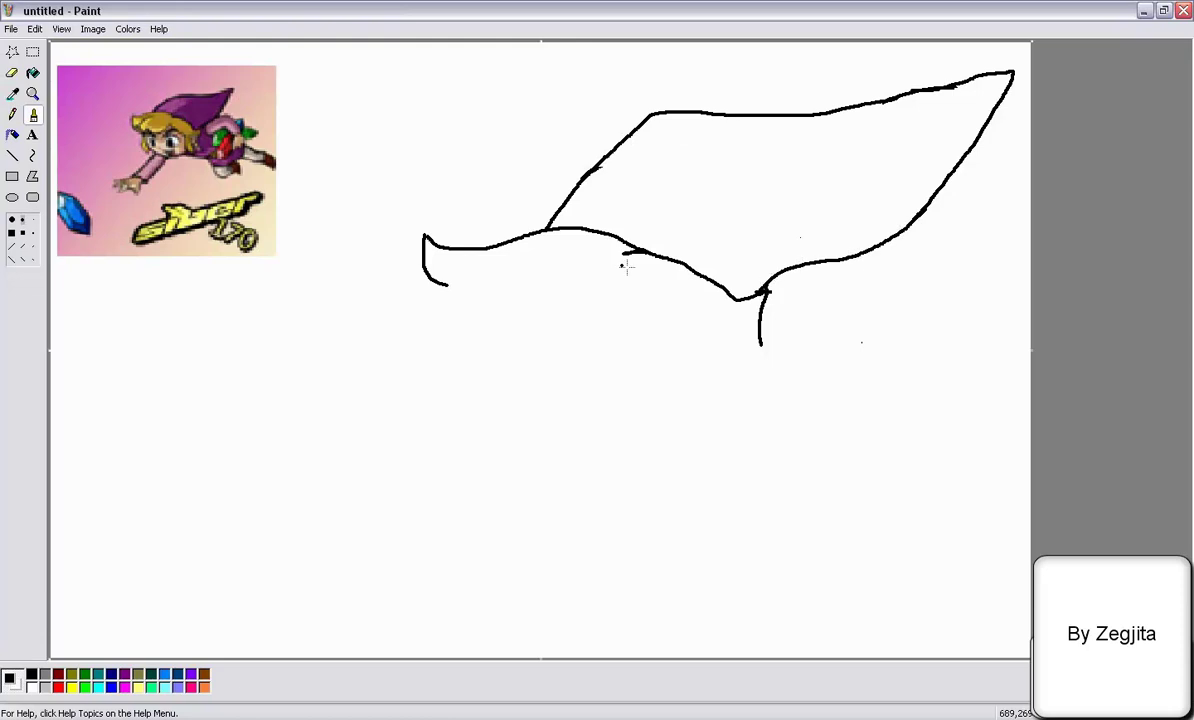
pyautogui.click(12, 72)
pyautogui.moveTo(667, 110)
pyautogui.mouseDown()
pyautogui.moveTo(888, 96)
pyautogui.moveTo(679, 103)
pyautogui.moveTo(640, 120)
pyautogui.moveTo(903, 100)
pyautogui.moveTo(948, 84)
pyautogui.mouseUp()
pyautogui.click(32, 114)
# Erase the hat's lower edge and redraw it from the tip down to the side of the hair
pyautogui.click(12, 72)
pyautogui.moveTo(842, 258); pyautogui.dragTo(760, 269)
pyautogui.moveTo(1000, 101); pyautogui.dragTo(842, 258)
pyautogui.click(32, 114)
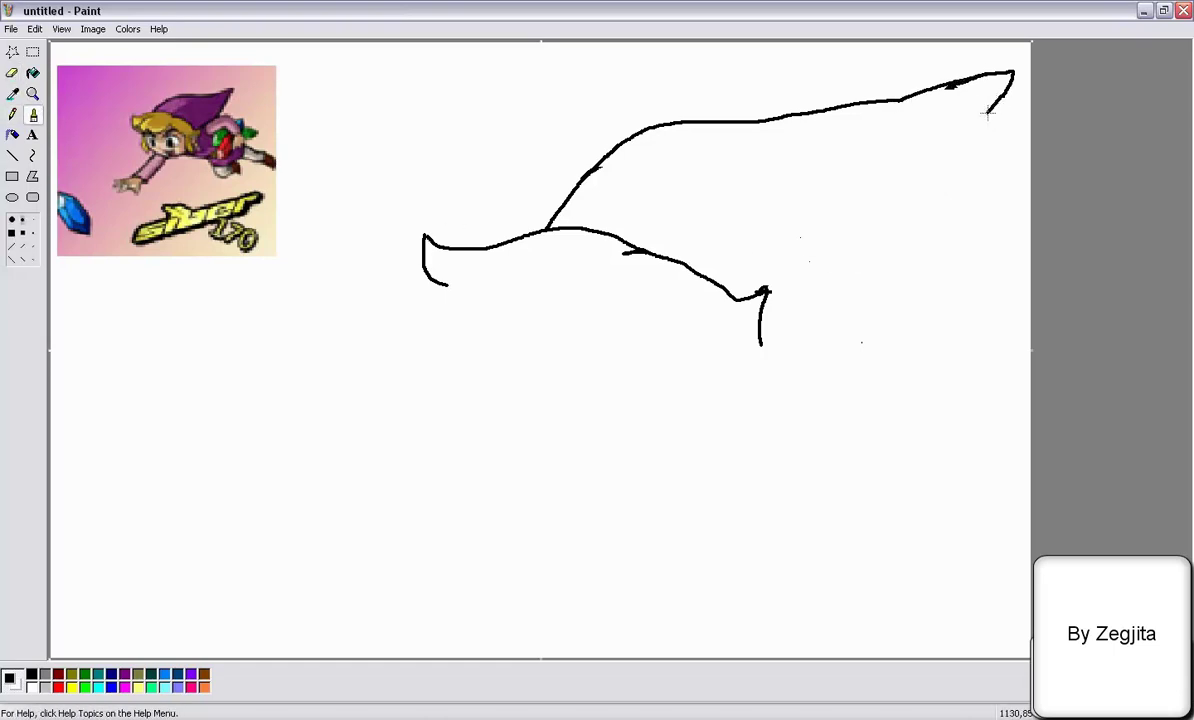
pyautogui.moveTo(1010, 78); pyautogui.dragTo(782, 280)
# Brush the pointed side lock and the two-part fringe beneath the hairline
pyautogui.moveTo(760, 345)
pyautogui.mouseDown()
pyautogui.moveTo(771, 390)
pyautogui.moveTo(745, 336)
pyautogui.moveTo(761, 401)
pyautogui.moveTo(710, 328)
pyautogui.moveTo(595, 288)
pyautogui.mouseUp()
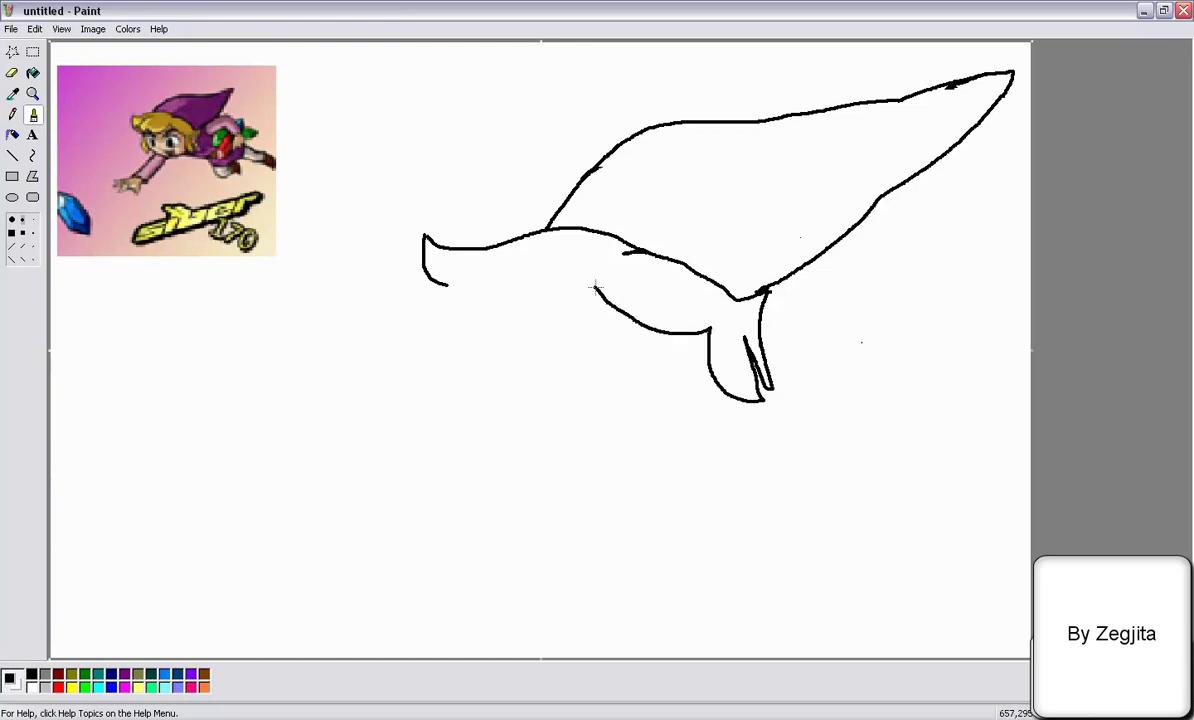
pyautogui.moveTo(446, 283)
pyautogui.mouseDown()
pyautogui.moveTo(500, 260)
pyautogui.moveTo(548, 324)
pyautogui.moveTo(595, 290)
pyautogui.mouseUp()
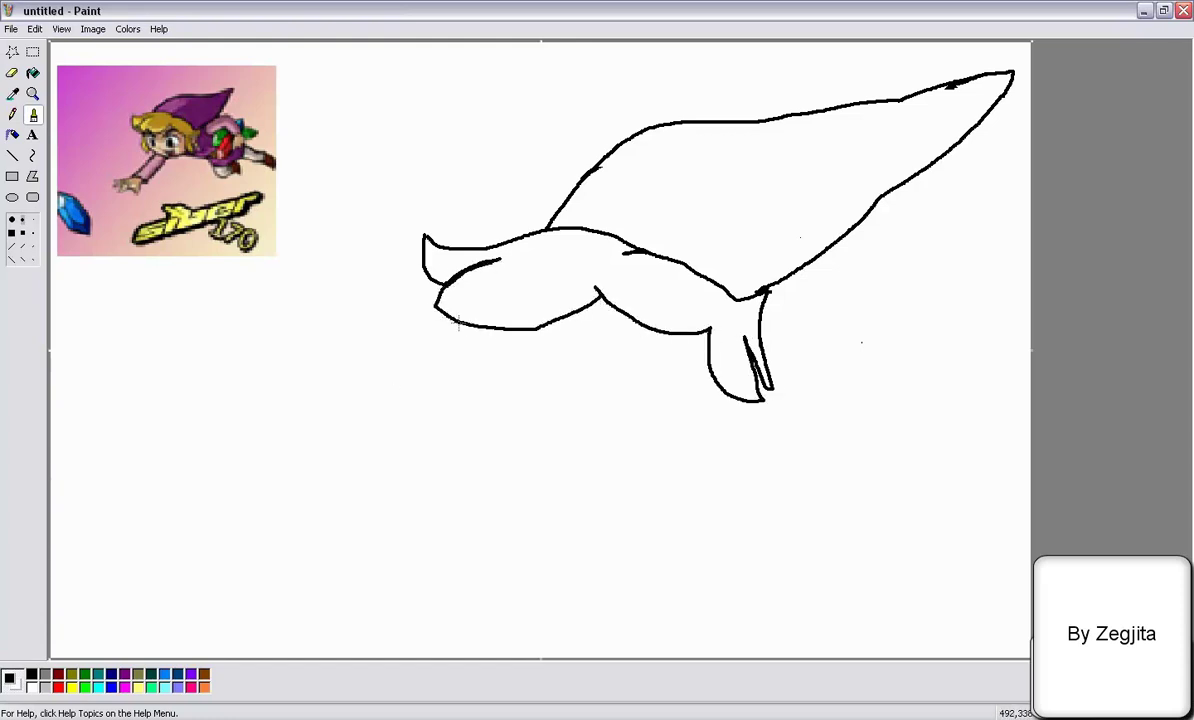
pyautogui.moveTo(438, 312); pyautogui.dragTo(479, 411)
pyautogui.click(12, 73)
pyautogui.moveTo(431, 324); pyautogui.dragTo(442, 366)
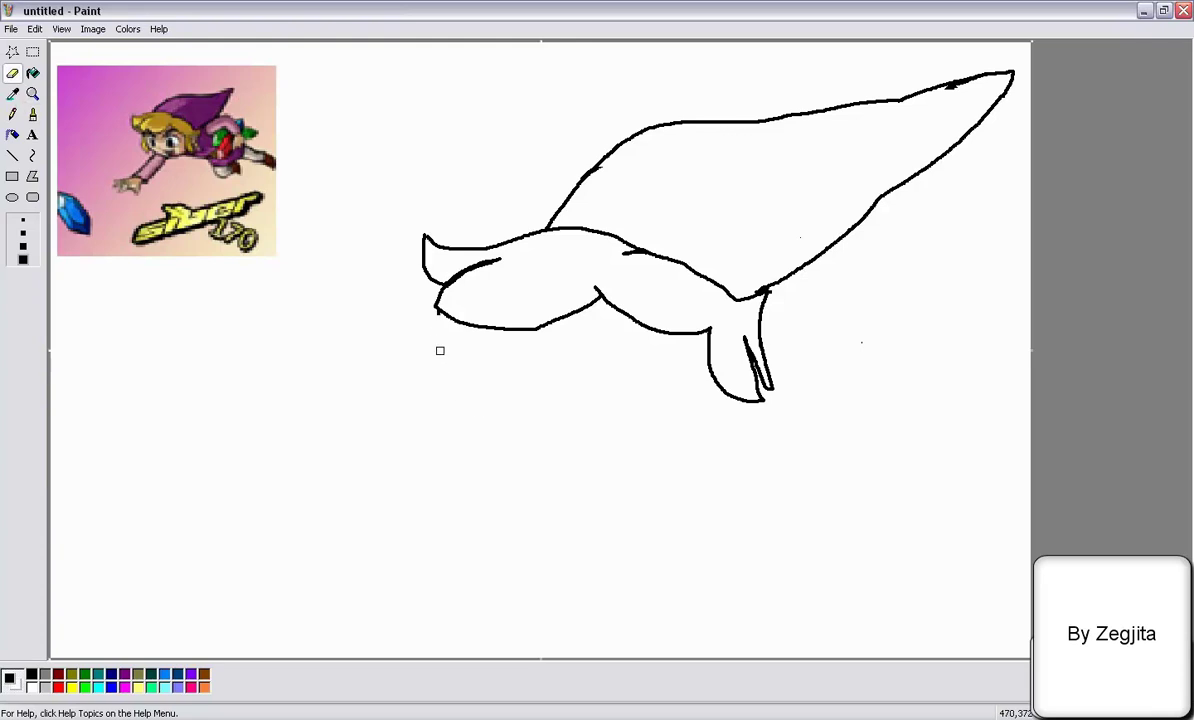
# Brush the rounded face outline from the fringe's left end around the chin to the side lock, correcting uneven stretches
pyautogui.click(33, 114)
pyautogui.moveTo(450, 316)
pyautogui.mouseDown()
pyautogui.moveTo(518, 429)
pyautogui.moveTo(736, 419)
pyautogui.moveTo(762, 398)
pyautogui.mouseUp()
pyautogui.click(12, 73)
pyautogui.moveTo(447, 320)
pyautogui.mouseDown()
pyautogui.moveTo(456, 367)
pyautogui.moveTo(594, 432)
pyautogui.moveTo(484, 409)
pyautogui.mouseUp()
pyautogui.click(33, 114)
pyautogui.moveTo(454, 321)
pyautogui.mouseDown()
pyautogui.moveTo(499, 419)
pyautogui.moveTo(465, 423)
pyautogui.moveTo(654, 491)
pyautogui.moveTo(471, 404)
pyautogui.moveTo(439, 408)
pyautogui.moveTo(676, 470)
pyautogui.moveTo(738, 401)
pyautogui.mouseUp()
pyautogui.hotkey('ctrl', 'z')
pyautogui.hotkey('ctrl', 'z')
pyautogui.hotkey('ctrl', 'z')
pyautogui.click(12, 74)
pyautogui.moveTo(562, 501)
pyautogui.mouseDown()
pyautogui.moveTo(606, 493)
pyautogui.moveTo(448, 426)
pyautogui.moveTo(471, 455)
pyautogui.moveTo(621, 490)
pyautogui.mouseUp()
pyautogui.click(33, 114)
pyautogui.hotkey('ctrl', 'z')
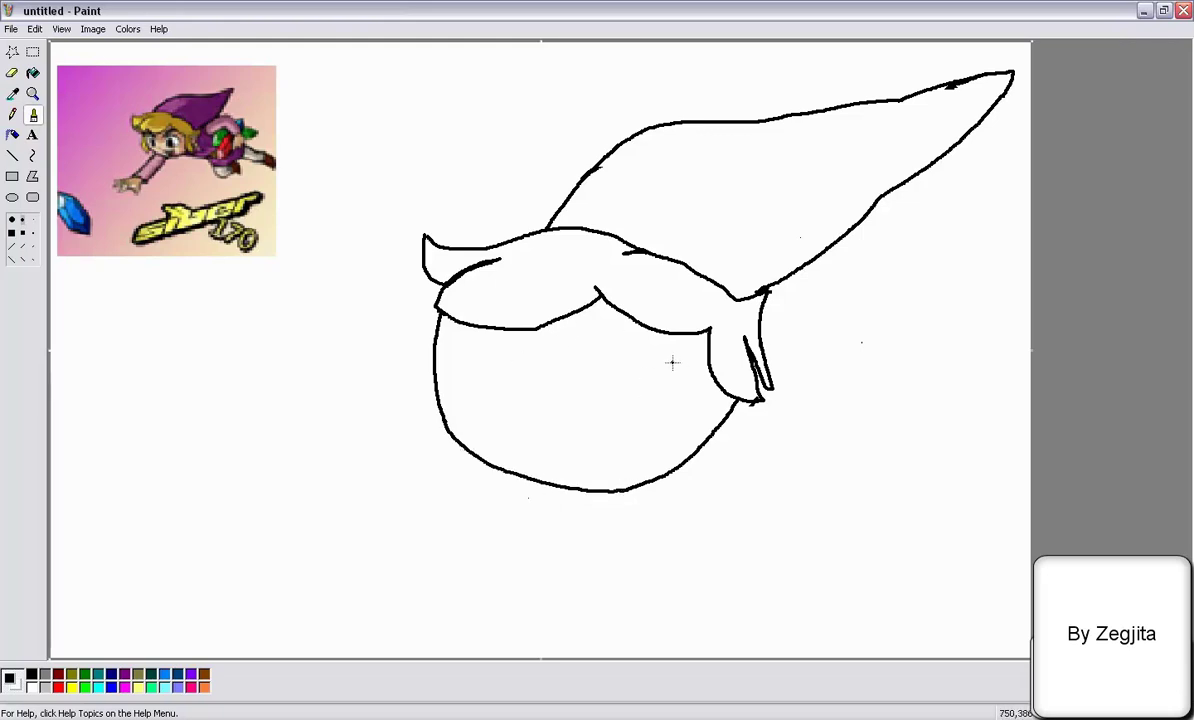
# Brush an open mouth with a nearly flat upper line and two sides reaching the chin
pyautogui.moveTo(531, 431); pyautogui.dragTo(641, 434)
pyautogui.moveTo(541, 435); pyautogui.dragTo(566, 488)
pyautogui.moveTo(640, 434); pyautogui.dragTo(648, 478)
# Erase the left cheek line and redraw it closer to the mouth, from the fringe down to the chin
pyautogui.click(12, 73)
pyautogui.moveTo(376, 306)
pyautogui.mouseDown()
pyautogui.moveTo(448, 394)
pyautogui.moveTo(437, 320)
pyautogui.mouseUp()
pyautogui.click(33, 114)
pyautogui.hotkey('ctrl', 'z')
pyautogui.moveTo(534, 480); pyautogui.dragTo(471, 378)
pyautogui.hotkey('ctrl', 'z')
pyautogui.hotkey('ctrl', 'z')
pyautogui.moveTo(457, 321)
pyautogui.mouseDown()
pyautogui.moveTo(515, 471)
pyautogui.moveTo(533, 479)
pyautogui.mouseUp()
pyautogui.moveTo(497, 342); pyautogui.dragTo(499, 413)
pyautogui.hotkey('ctrl', 'z')
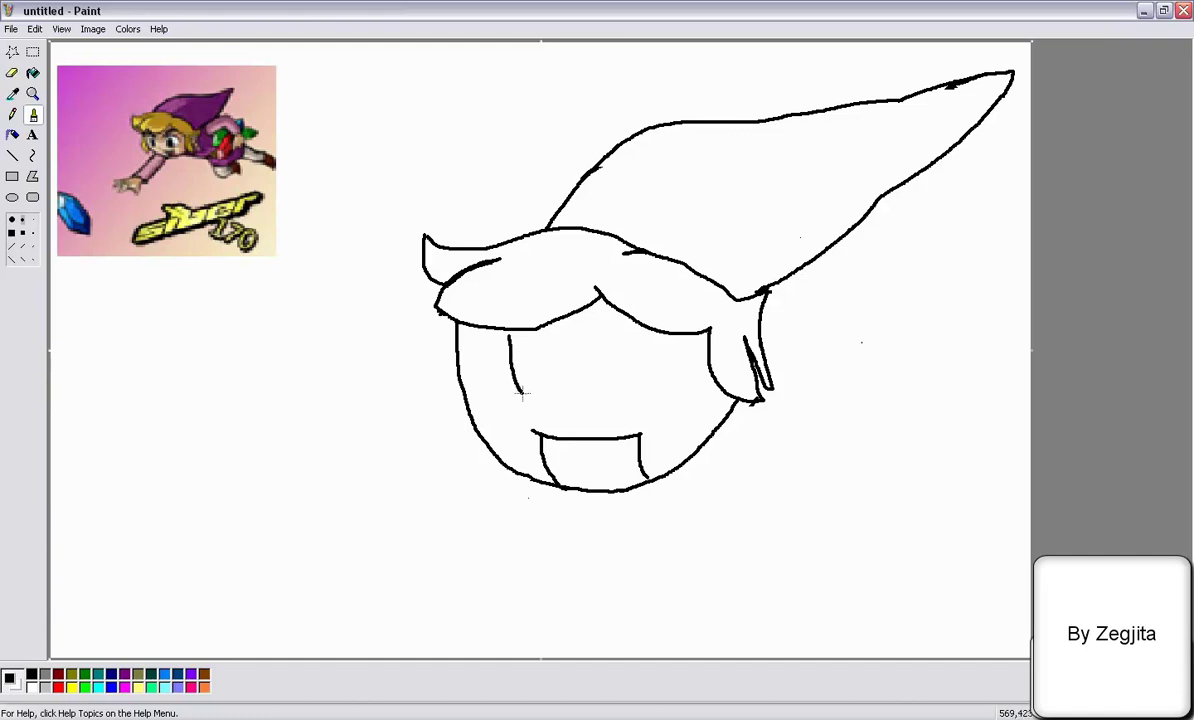
pyautogui.moveTo(471, 336)
pyautogui.mouseDown()
pyautogui.moveTo(481, 402)
pyautogui.moveTo(507, 391)
pyautogui.moveTo(511, 337)
pyautogui.moveTo(477, 369)
pyautogui.moveTo(507, 397)
pyautogui.mouseUp()
pyautogui.hotkey('ctrl', 'z')
pyautogui.hotkey('ctrl', 'z')
pyautogui.hotkey('ctrl', 'z')
# Brush the narrow left eye with a tall pupil and fill the pupil black
pyautogui.moveTo(468, 340)
pyautogui.mouseDown()
pyautogui.moveTo(477, 398)
pyautogui.moveTo(511, 403)
pyautogui.mouseUp()
pyautogui.moveTo(511, 402)
pyautogui.mouseDown()
pyautogui.moveTo(505, 342)
pyautogui.moveTo(495, 407)
pyautogui.moveTo(487, 344)
pyautogui.moveTo(500, 416)
pyautogui.moveTo(509, 403)
pyautogui.moveTo(490, 341)
pyautogui.moveTo(495, 397)
pyautogui.mouseUp()
pyautogui.hotkey('ctrl', 'z')
pyautogui.hotkey('ctrl', 'z')
pyautogui.hotkey('ctrl', 'z')
pyautogui.click(12, 73)
pyautogui.click(33, 114)
pyautogui.click(33, 73)
pyautogui.click(482, 372)
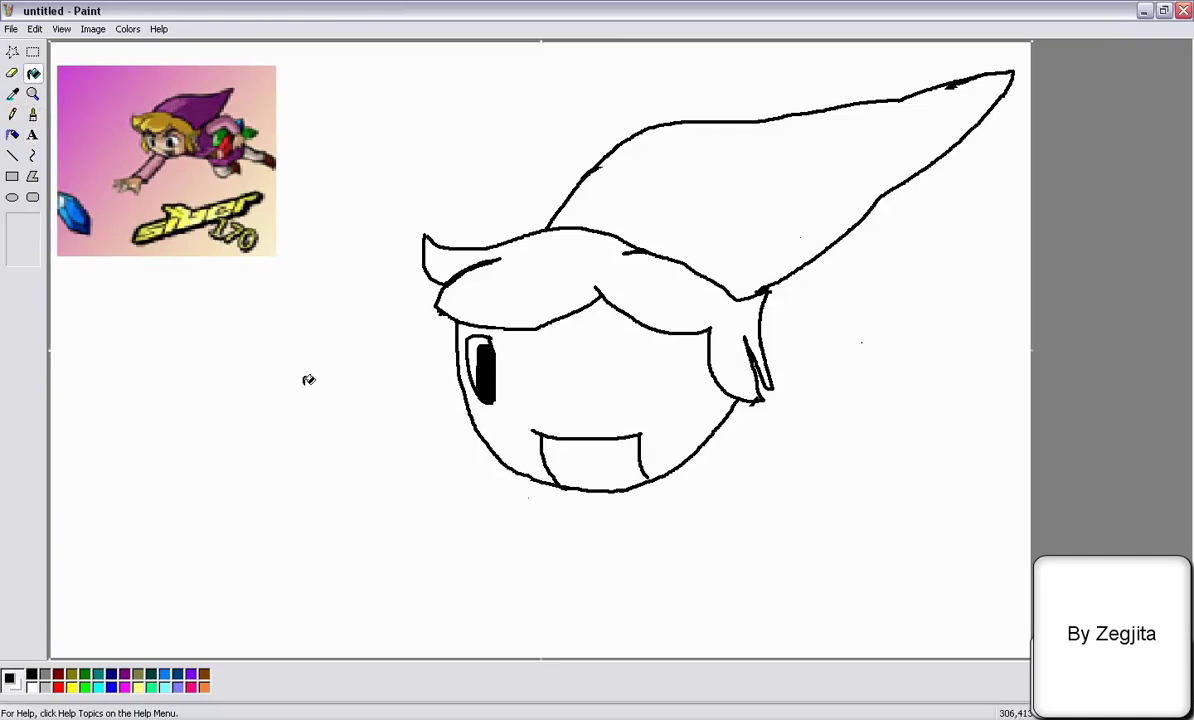
# Brush a curved tongue line inside the mouth from its upper right corner to the chin
pyautogui.click(33, 114)
pyautogui.moveTo(579, 401)
pyautogui.mouseDown()
pyautogui.moveTo(645, 403)
pyautogui.moveTo(570, 352)
pyautogui.moveTo(590, 405)
pyautogui.moveTo(645, 406)
pyautogui.moveTo(578, 486)
pyautogui.mouseUp()
pyautogui.click(12, 73)
pyautogui.hotkey('ctrl', 'z')
pyautogui.click(33, 114)
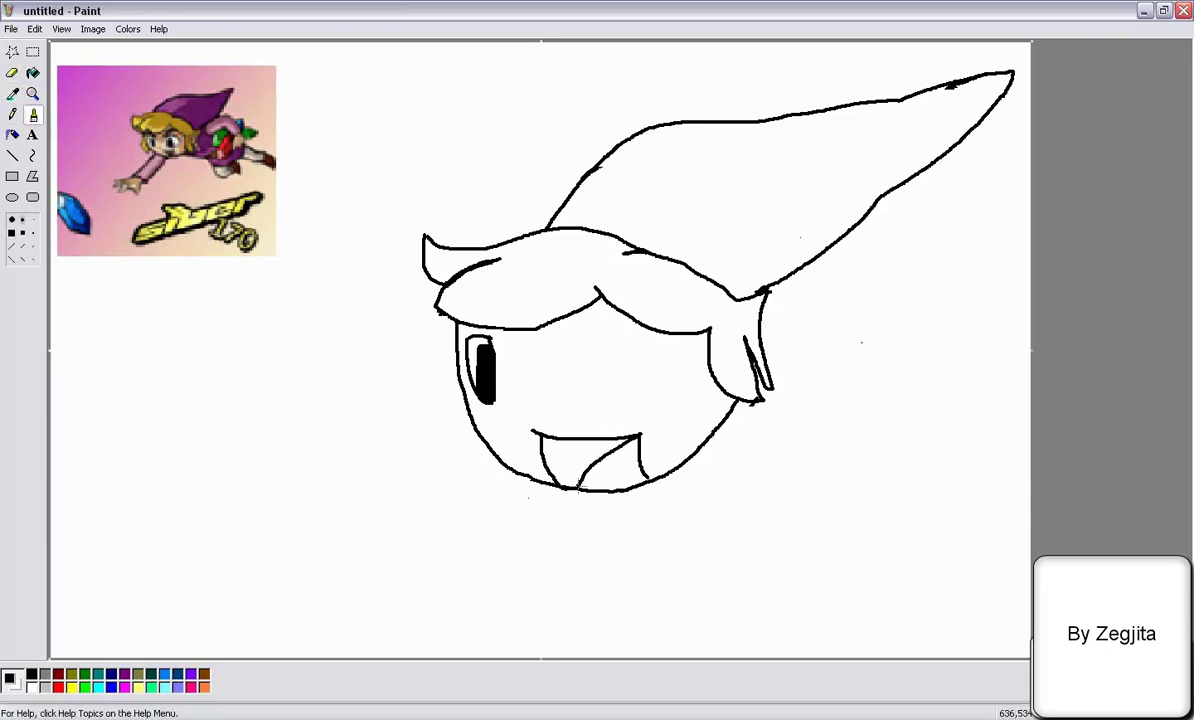
# Brush the larger right eye with a domed pupil and fill the pupil black
pyautogui.moveTo(577, 400); pyautogui.dragTo(656, 394)
pyautogui.moveTo(572, 366)
pyautogui.mouseDown()
pyautogui.moveTo(605, 339)
pyautogui.moveTo(661, 363)
pyautogui.moveTo(578, 400)
pyautogui.mouseUp()
pyautogui.moveTo(661, 372); pyautogui.dragTo(658, 396)
pyautogui.click(12, 73)
pyautogui.click(33, 114)
pyautogui.moveTo(576, 394)
pyautogui.mouseDown()
pyautogui.moveTo(611, 352)
pyautogui.moveTo(624, 400)
pyautogui.moveTo(573, 367)
pyautogui.mouseUp()
pyautogui.hotkey('ctrl', 'z')
pyautogui.hotkey('ctrl', 'z')
pyautogui.moveTo(617, 400)
pyautogui.mouseDown()
pyautogui.moveTo(616, 368)
pyautogui.moveTo(573, 393)
pyautogui.mouseUp()
pyautogui.hotkey('ctrl', 'z')
pyautogui.click(33, 73)
pyautogui.click(602, 381)
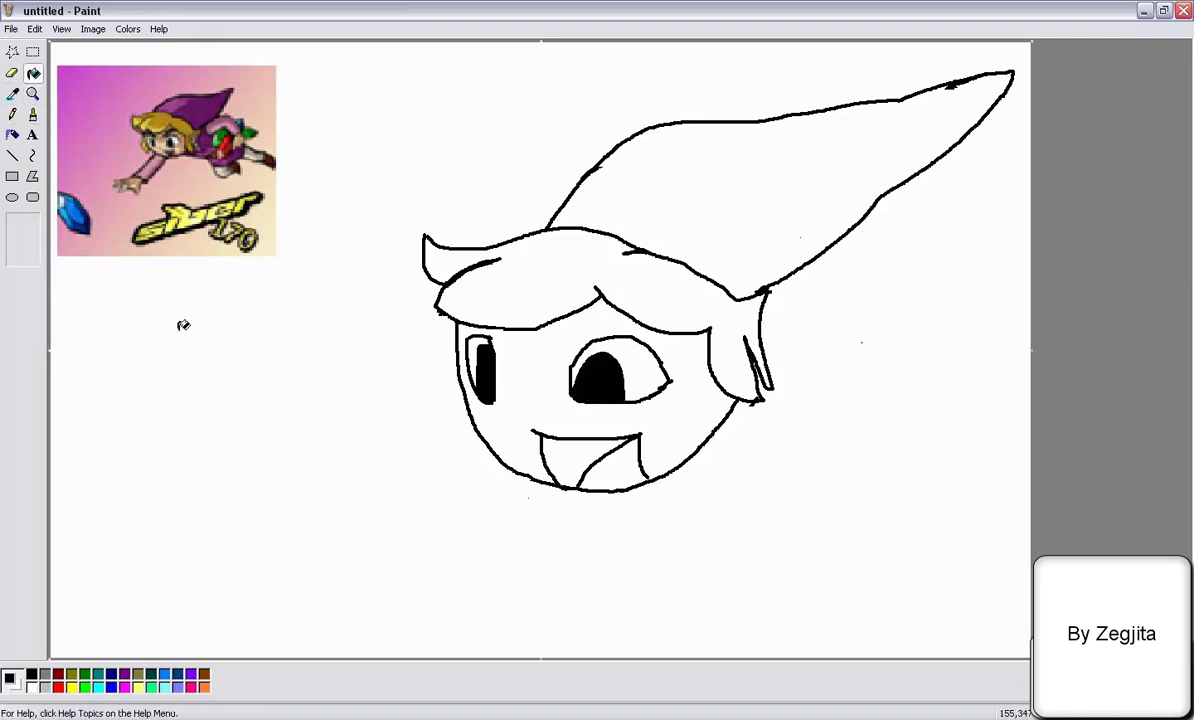
# Round off the upper left corner of the left eye's black pupil at pixel level
pyautogui.click(12, 73)
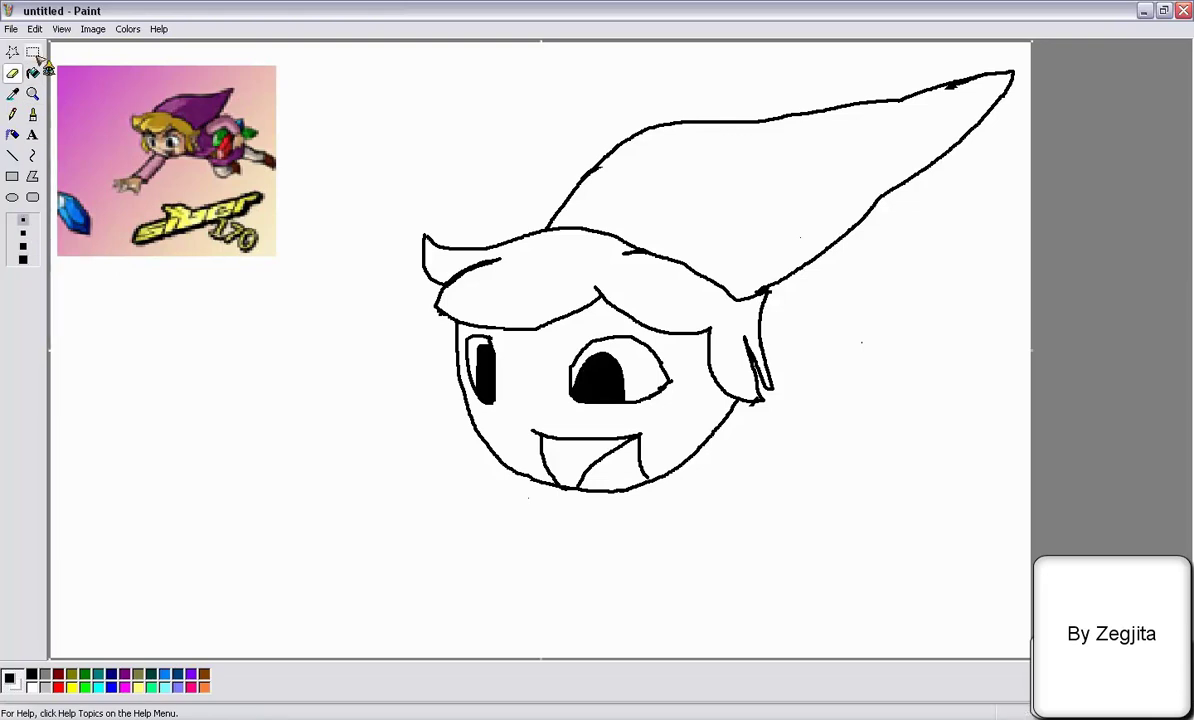
pyautogui.click(33, 93)
pyautogui.click(480, 361)
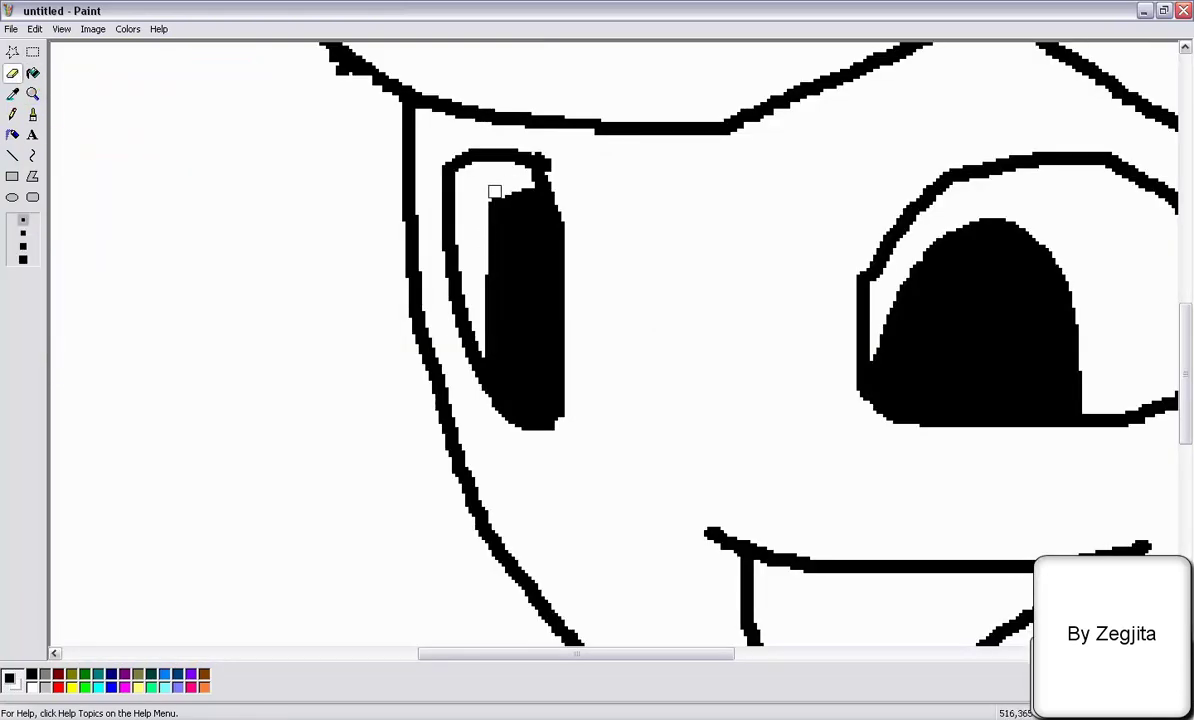
pyautogui.click(12, 114)
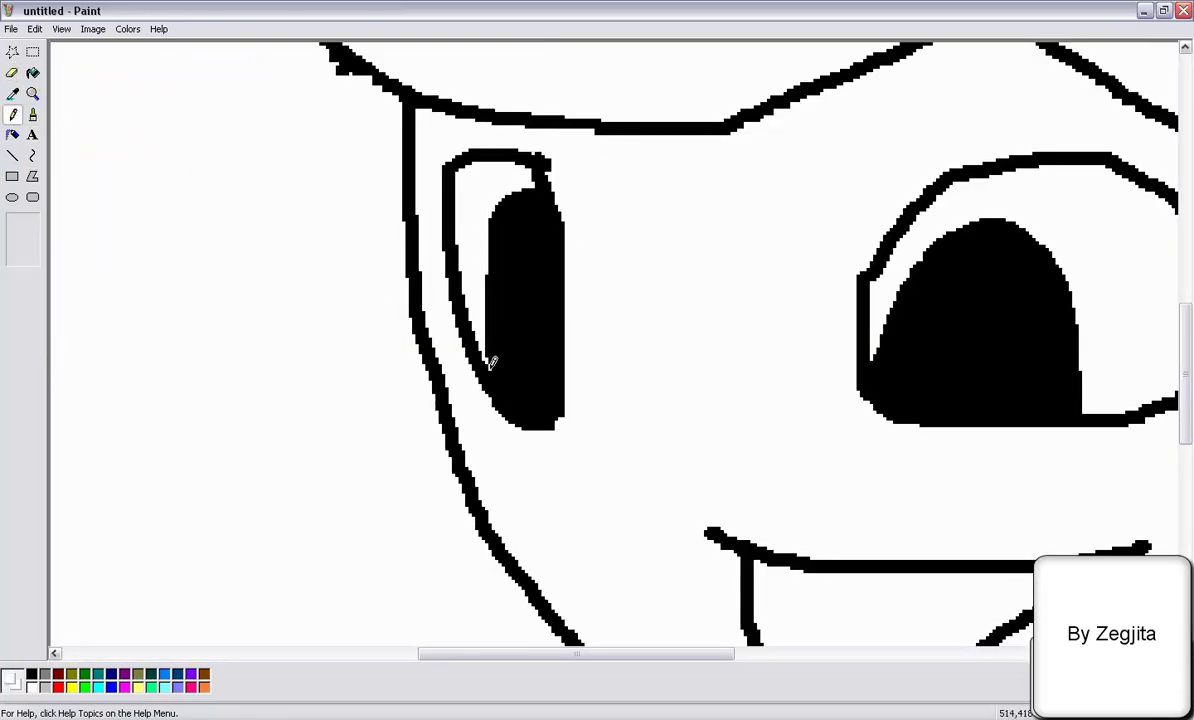
pyautogui.click(33, 93)
pyautogui.click(196, 180)
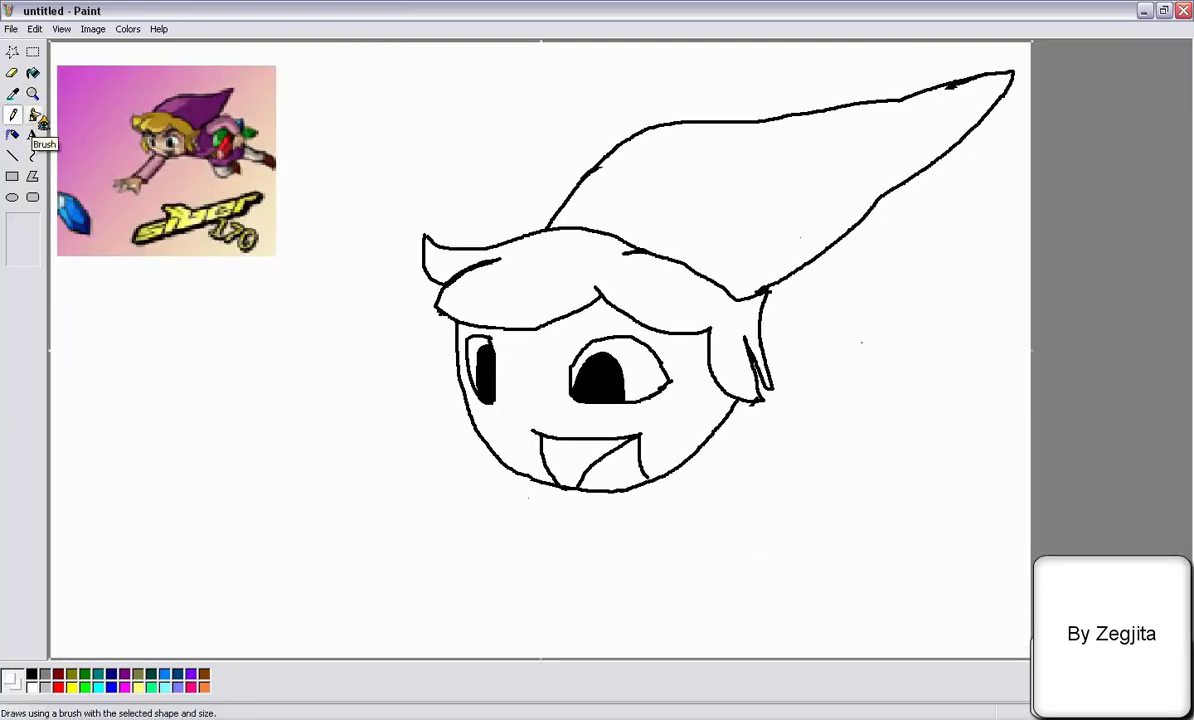
# Fill the mouth area left of the tongue line with black
pyautogui.click(33, 73)
pyautogui.click(32, 674)
pyautogui.click(568, 450)
pyautogui.click(12, 114)
pyautogui.moveTo(553, 395); pyautogui.dragTo(529, 409)
pyautogui.hotkey('ctrl', 'z')
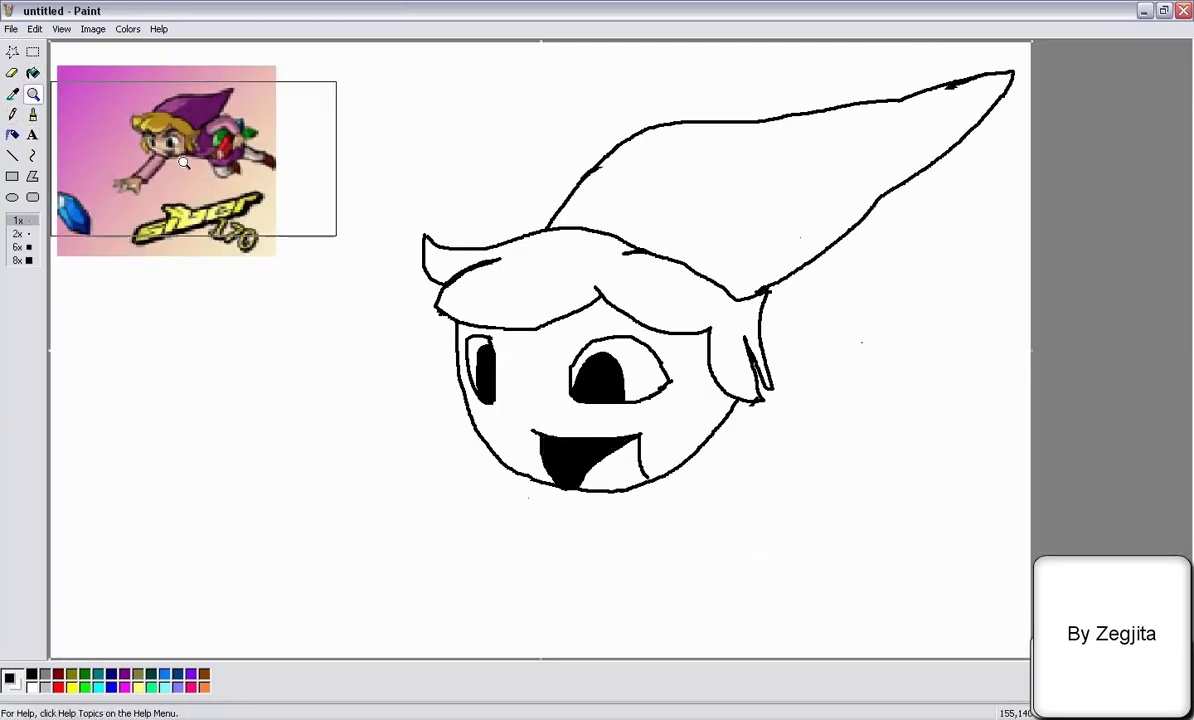
# Brush the outstretched sleeve from the lower left of the face down to a slanted cuff
pyautogui.click(33, 114)
pyautogui.moveTo(488, 446)
pyautogui.mouseDown()
pyautogui.moveTo(328, 541)
pyautogui.moveTo(427, 493)
pyautogui.moveTo(368, 579)
pyautogui.mouseUp()
pyautogui.hotkey('ctrl', 'z')
pyautogui.hotkey('ctrl', 'z')
pyautogui.moveTo(466, 418)
pyautogui.mouseDown()
pyautogui.moveTo(323, 559)
pyautogui.moveTo(350, 593)
pyautogui.moveTo(403, 573)
pyautogui.moveTo(515, 476)
pyautogui.mouseUp()
pyautogui.moveTo(321, 560); pyautogui.dragTo(222, 581)
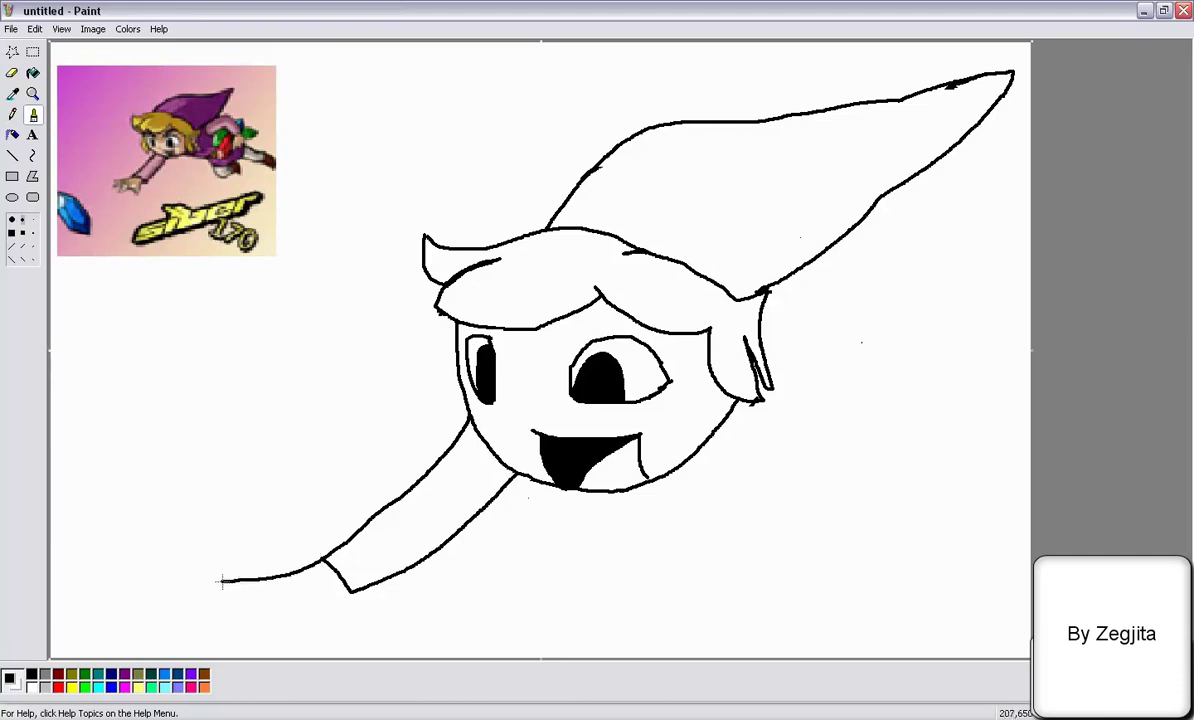
pyautogui.hotkey('ctrl', 'z')
pyautogui.moveTo(321, 559)
pyautogui.mouseDown()
pyautogui.moveTo(224, 582)
pyautogui.moveTo(242, 616)
pyautogui.moveTo(275, 598)
pyautogui.moveTo(314, 622)
pyautogui.mouseUp()
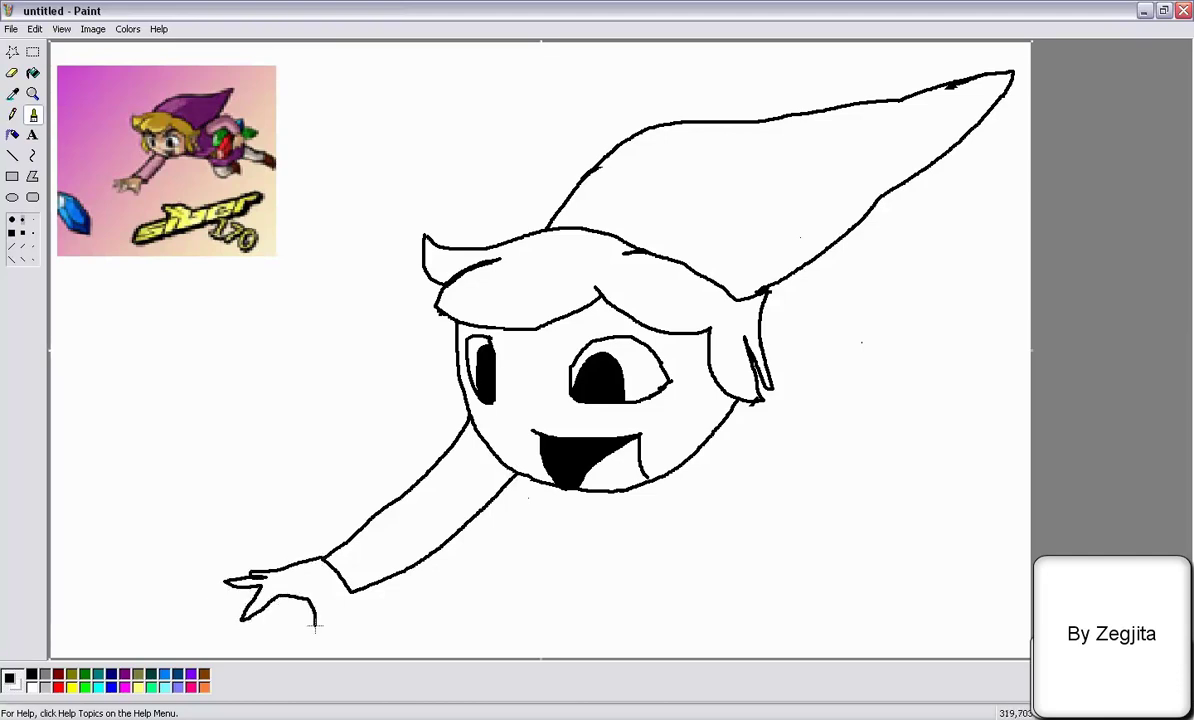
pyautogui.hotkey('ctrl', 'z')
pyautogui.moveTo(262, 580); pyautogui.dragTo(301, 622)
pyautogui.hotkey('ctrl', 'z')
pyautogui.moveTo(265, 580)
pyautogui.mouseDown()
pyautogui.moveTo(248, 595)
pyautogui.moveTo(272, 596)
pyautogui.moveTo(231, 587)
pyautogui.mouseUp()
pyautogui.hotkey('ctrl', 'z')
pyautogui.hotkey('ctrl', 'z')
pyautogui.hotkey('ctrl', 'z')
pyautogui.hotkey('ctrl', 'z')
pyautogui.moveTo(322, 560)
pyautogui.mouseDown()
pyautogui.moveTo(241, 578)
pyautogui.moveTo(261, 588)
pyautogui.moveTo(215, 606)
pyautogui.moveTo(239, 600)
pyautogui.moveTo(266, 615)
pyautogui.mouseUp()
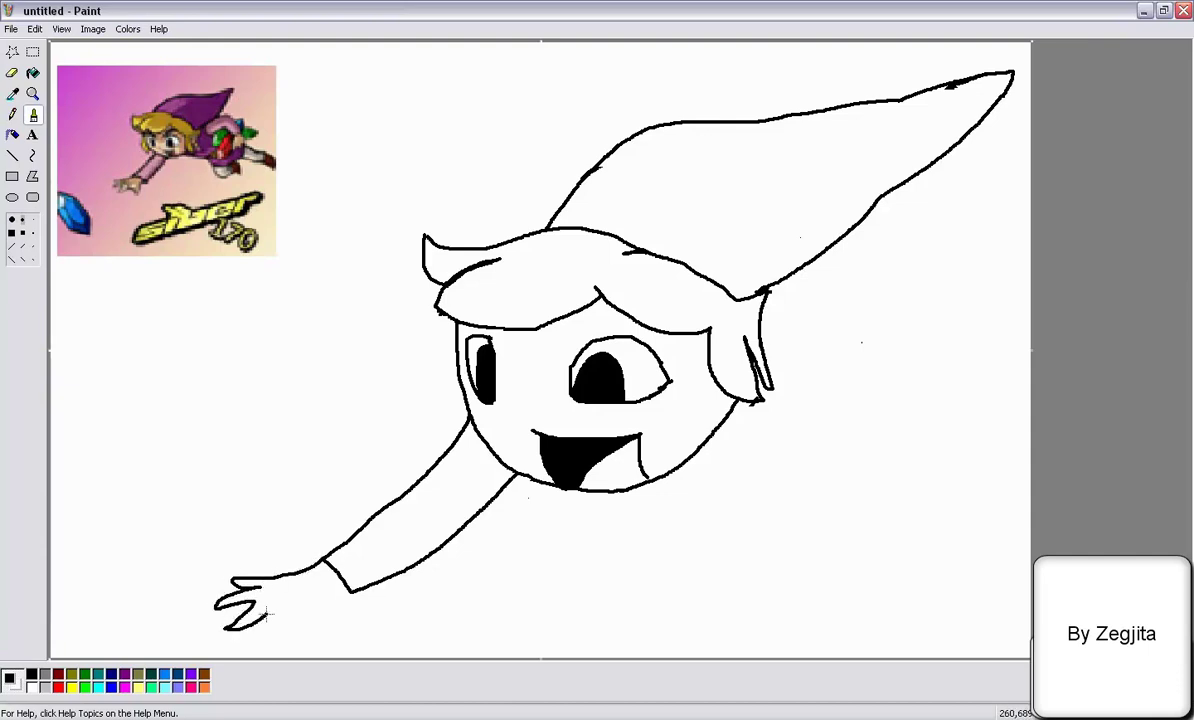
pyautogui.click(12, 73)
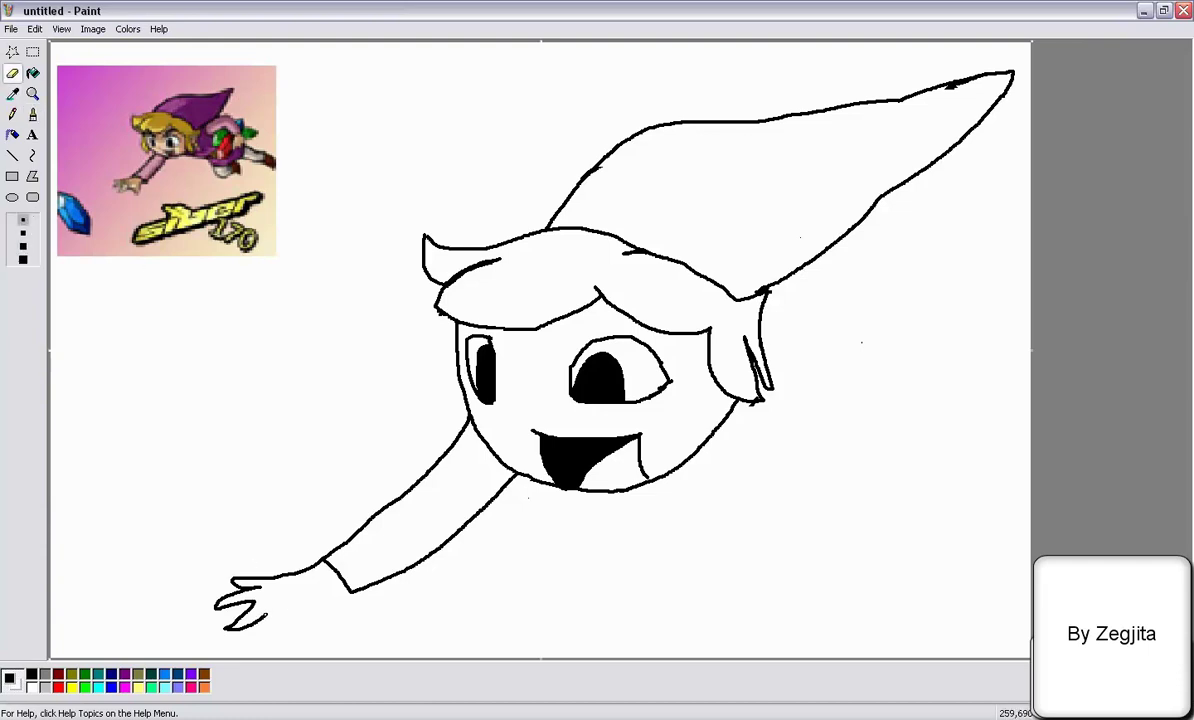
pyautogui.click(33, 114)
pyautogui.hotkey('ctrl', 'z')
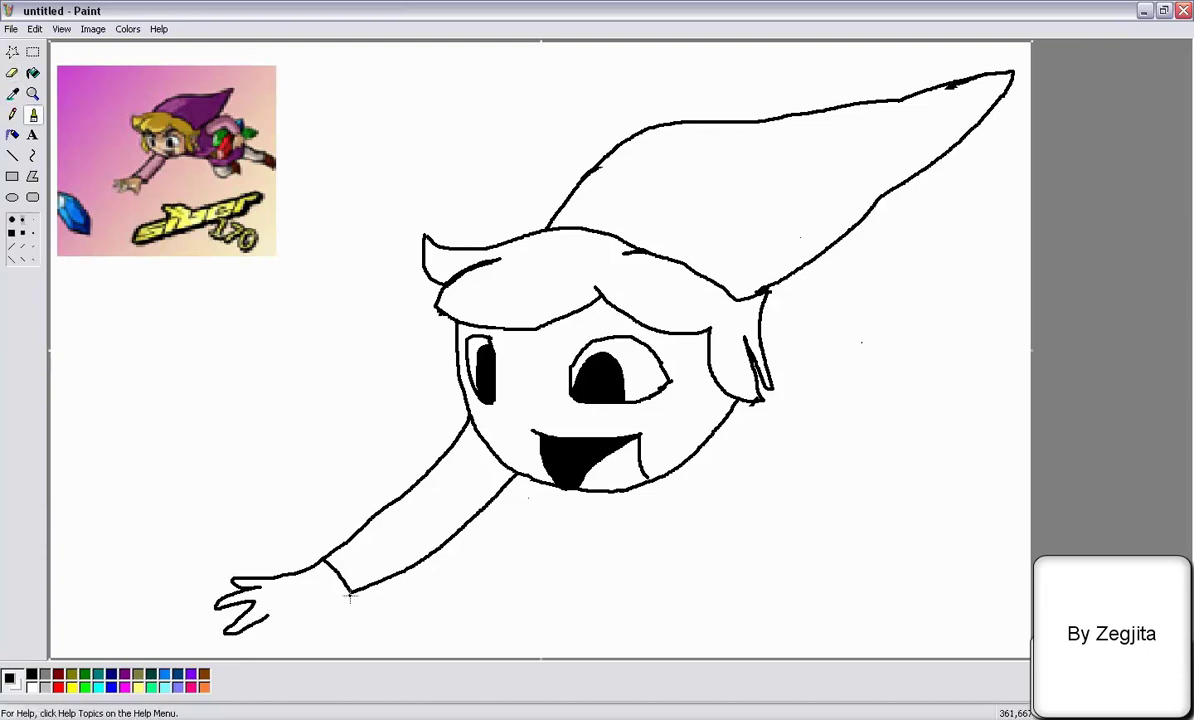
pyautogui.hotkey('ctrl', 'z')
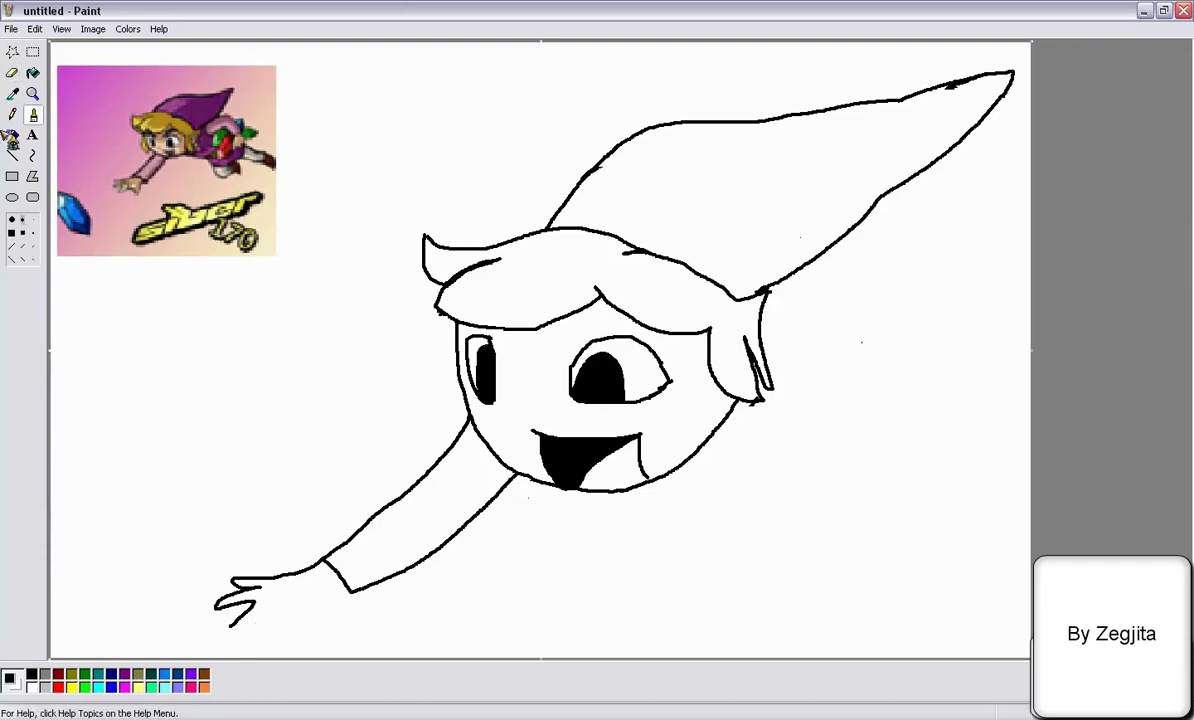
pyautogui.hotkey('ctrl', 'z')
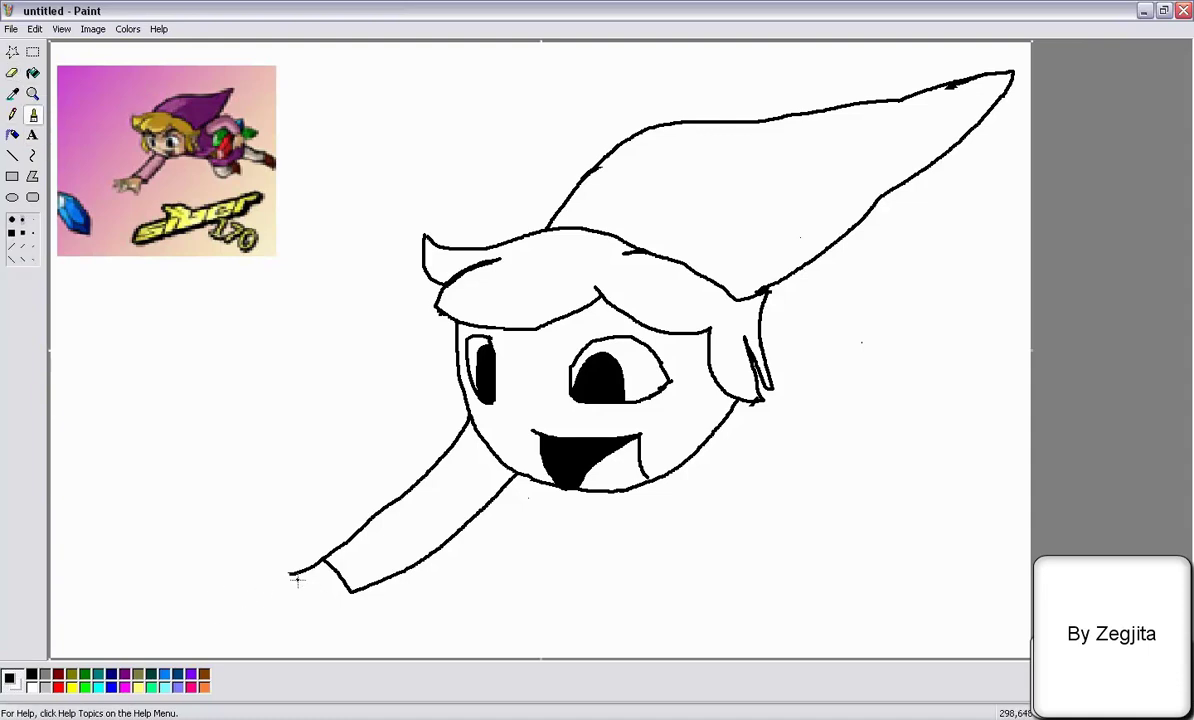
# Brush an open hand with short pointed fingers extending from the cuff
pyautogui.moveTo(250, 579)
pyautogui.mouseDown()
pyautogui.moveTo(279, 594)
pyautogui.moveTo(279, 583)
pyautogui.moveTo(275, 594)
pyautogui.moveTo(311, 602)
pyautogui.moveTo(249, 575)
pyautogui.moveTo(312, 612)
pyautogui.moveTo(352, 593)
pyautogui.mouseUp()
pyautogui.hotkey('ctrl', 'z')
pyautogui.hotkey('ctrl', 'z')
pyautogui.hotkey('ctrl', 'z')
# Brush an arrow pointing down at the hand and place the text "Fuck you hand" above it
pyautogui.moveTo(224, 438); pyautogui.dragTo(258, 538)
pyautogui.click(32, 135)
pyautogui.moveTo(112, 425); pyautogui.dragTo(315, 349)
pyautogui.write('Fuck you hand')
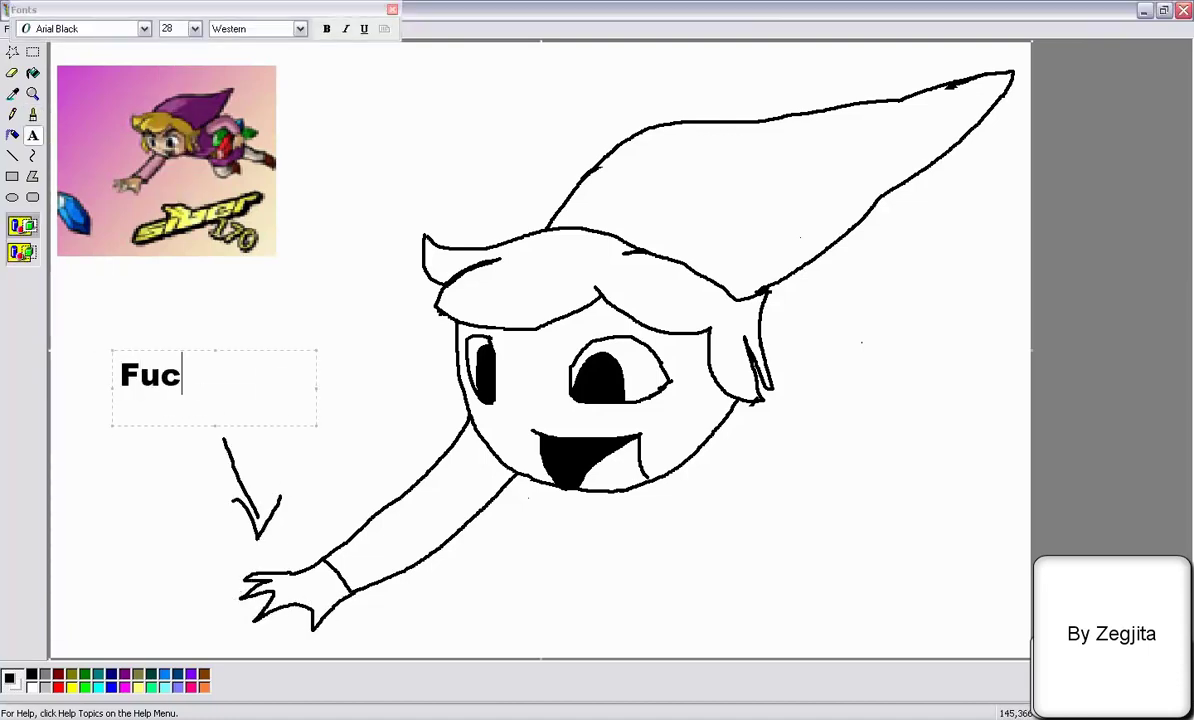
pyautogui.click(114, 508)
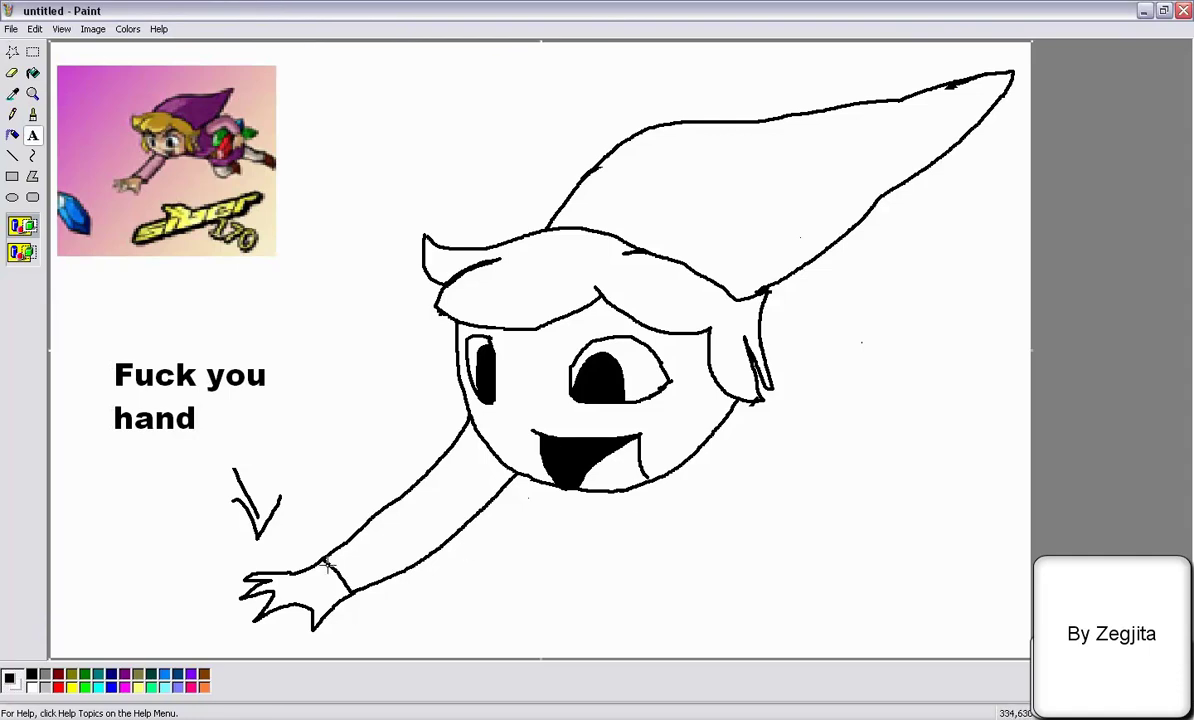
# Flare the sleeve's end outward around the wrist and fill the cuff opening black
pyautogui.moveTo(323, 540); pyautogui.dragTo(410, 586)
pyautogui.click(33, 114)
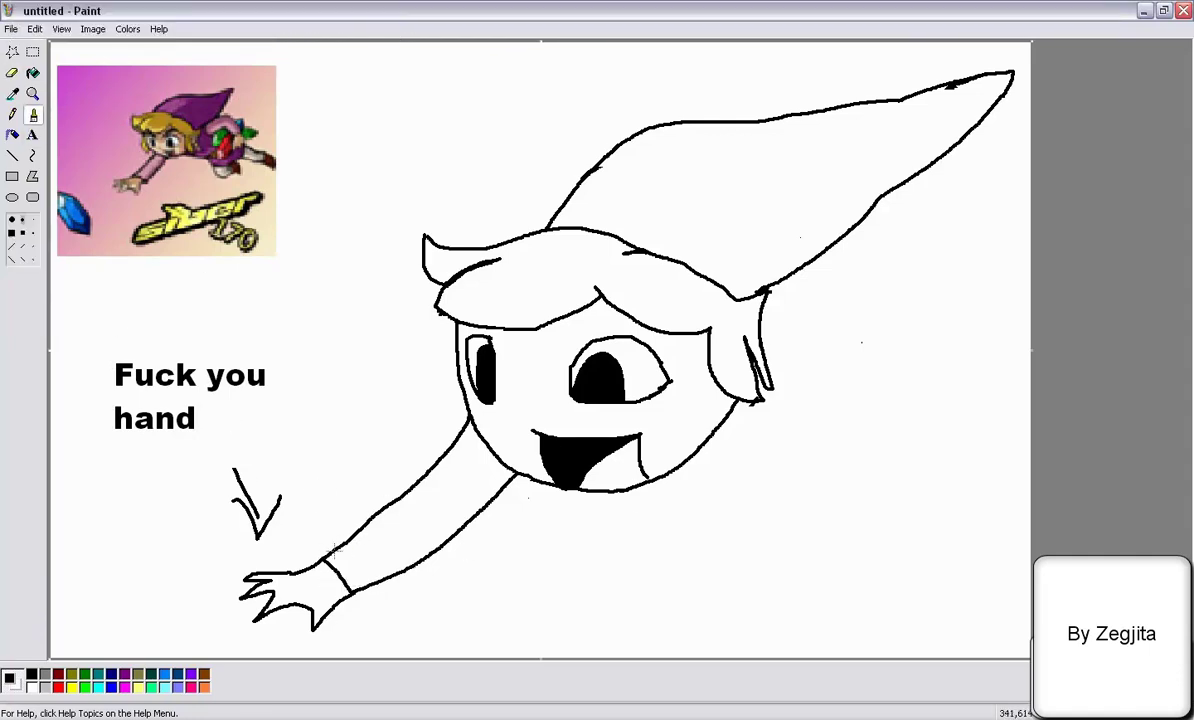
pyautogui.moveTo(348, 571)
pyautogui.mouseDown()
pyautogui.moveTo(365, 608)
pyautogui.moveTo(396, 572)
pyautogui.moveTo(365, 605)
pyautogui.mouseUp()
pyautogui.click(33, 73)
pyautogui.click(348, 578)
# Erase the lower left jaw line beside the arm and redraw it from the chin up to the cheek
pyautogui.click(12, 73)
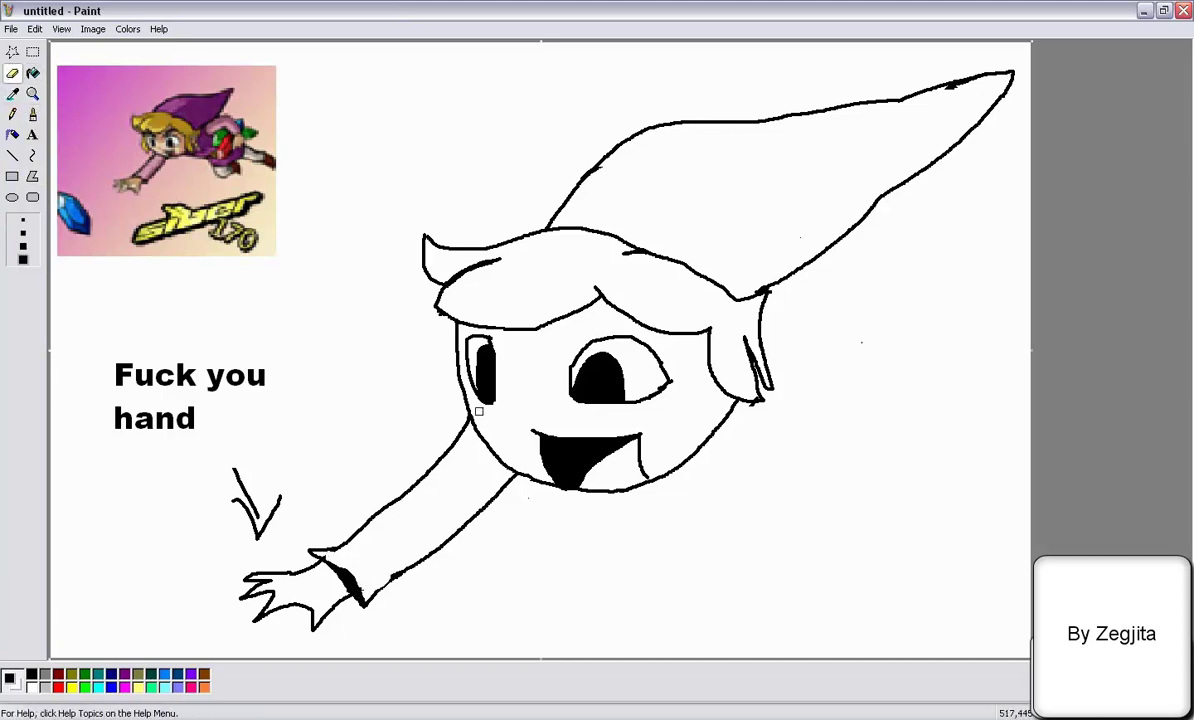
pyautogui.click(33, 114)
pyautogui.hotkey('ctrl', 'z')
pyautogui.moveTo(462, 388)
pyautogui.mouseDown()
pyautogui.moveTo(529, 477)
pyautogui.moveTo(500, 447)
pyautogui.mouseUp()
pyautogui.hotkey('ctrl', 'z')
pyautogui.hotkey('ctrl', 'z')
pyautogui.moveTo(549, 487); pyautogui.dragTo(476, 414)
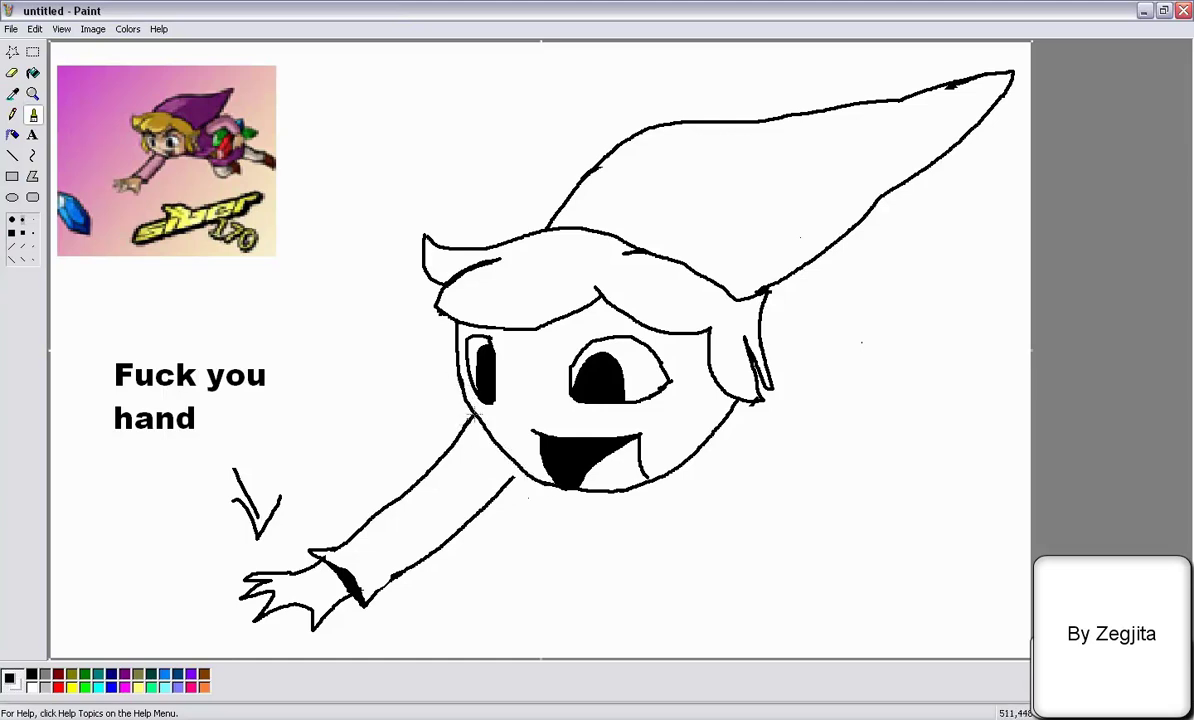
# Move the arm, hand and arrow down and to the right under the chin, and erase stray marks beside the jaw
pyautogui.click(33, 51)
pyautogui.moveTo(224, 628); pyautogui.dragTo(522, 413)
pyautogui.moveTo(424, 529); pyautogui.dragTo(427, 576)
pyautogui.click(13, 95)
pyautogui.click(12, 73)
pyautogui.moveTo(463, 430); pyautogui.dragTo(468, 423)
pyautogui.moveTo(506, 486); pyautogui.dragTo(512, 479)
# Move the text caption down and to the right so it sits above the relocated arrow
pyautogui.click(34, 54)
pyautogui.moveTo(87, 325); pyautogui.dragTo(276, 434)
pyautogui.moveTo(182, 388); pyautogui.dragTo(256, 430)
# Brush the sleeve's lower edge up to the chin and outline the body with its bent rear arm, hand and near leg
pyautogui.click(33, 114)
pyautogui.moveTo(503, 557); pyautogui.dragTo(568, 489)
pyautogui.moveTo(659, 484)
pyautogui.mouseDown()
pyautogui.moveTo(853, 523)
pyautogui.moveTo(890, 598)
pyautogui.moveTo(1001, 540)
pyautogui.moveTo(1028, 488)
pyautogui.mouseUp()
pyautogui.moveTo(807, 262)
pyautogui.mouseDown()
pyautogui.moveTo(822, 342)
pyautogui.moveTo(1022, 312)
pyautogui.moveTo(929, 300)
pyautogui.moveTo(817, 343)
pyautogui.mouseUp()
pyautogui.moveTo(983, 381)
pyautogui.mouseDown()
pyautogui.moveTo(970, 436)
pyautogui.moveTo(1020, 421)
pyautogui.mouseUp()
pyautogui.moveTo(890, 600); pyautogui.dragTo(913, 657)
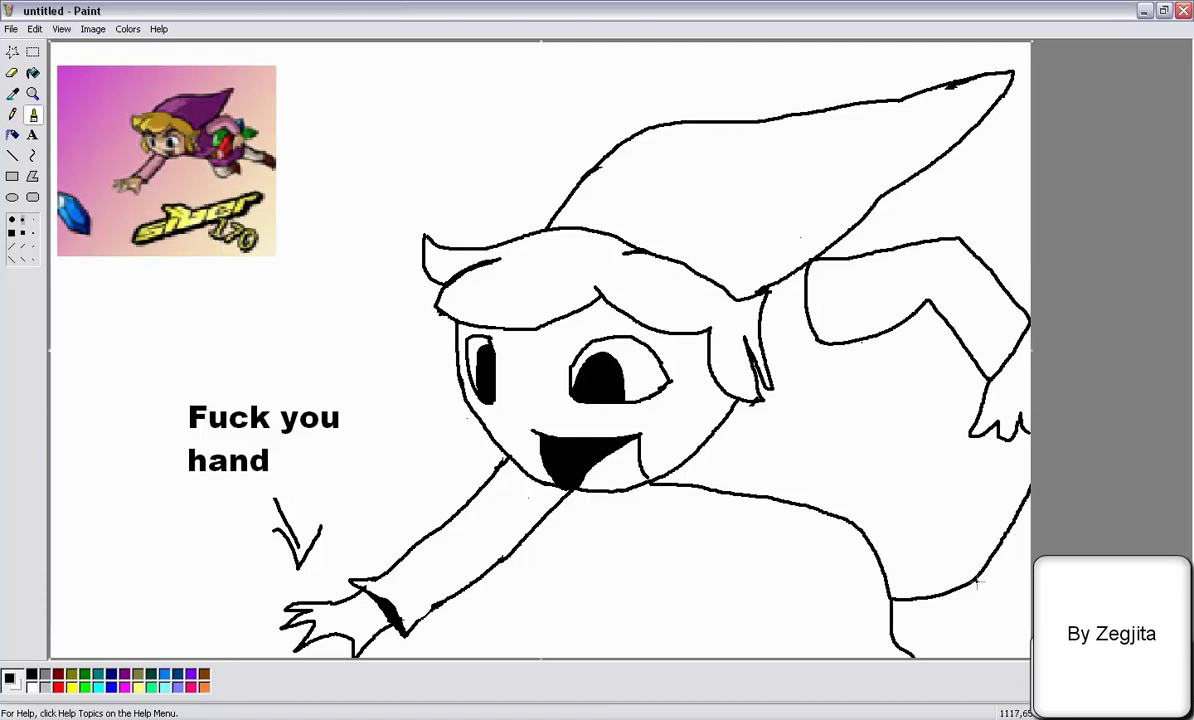
# Brush the lower leg outlines beneath the tunic and the pointed gem outlines around the bent arm
pyautogui.moveTo(991, 630); pyautogui.dragTo(991, 658)
pyautogui.moveTo(866, 340)
pyautogui.mouseDown()
pyautogui.moveTo(863, 389)
pyautogui.moveTo(898, 405)
pyautogui.moveTo(943, 326)
pyautogui.moveTo(898, 447)
pyautogui.moveTo(988, 380)
pyautogui.mouseUp()
pyautogui.moveTo(970, 246); pyautogui.dragTo(997, 270)
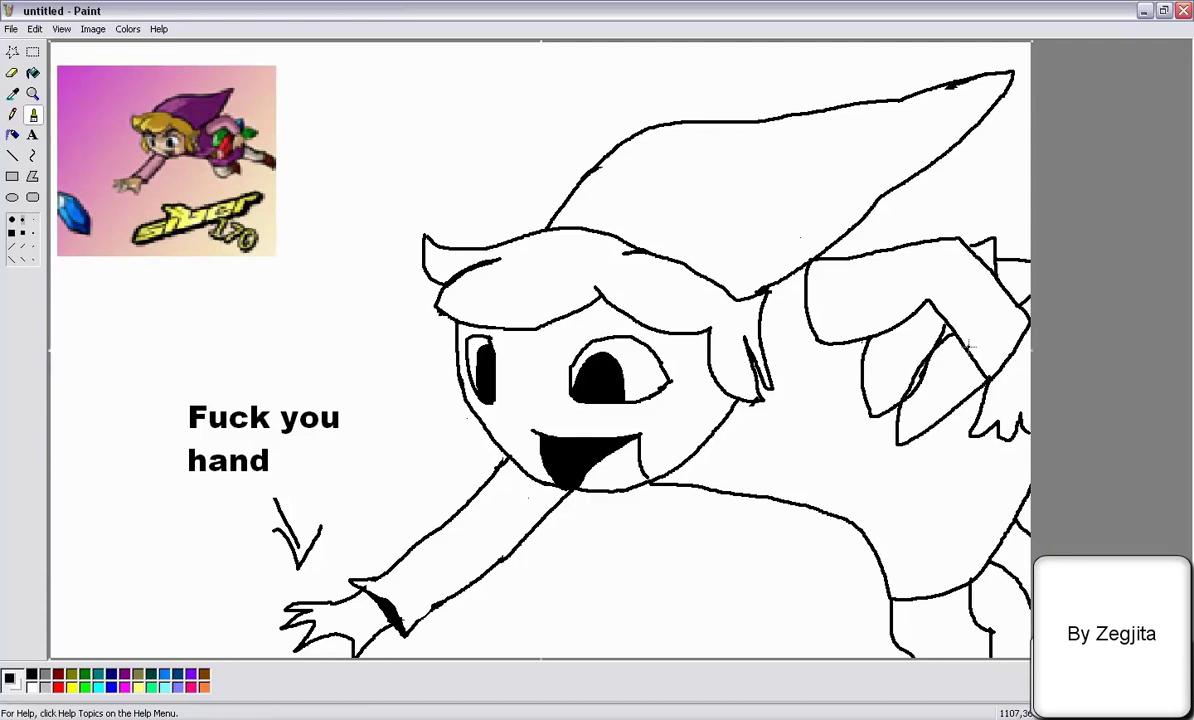
# Brush facet lines inside the gems and draw a diagonal belt with a round buckle across the tunic
pyautogui.moveTo(902, 409)
pyautogui.mouseDown()
pyautogui.moveTo(915, 434)
pyautogui.moveTo(974, 353)
pyautogui.mouseUp()
pyautogui.moveTo(887, 334); pyautogui.dragTo(920, 370)
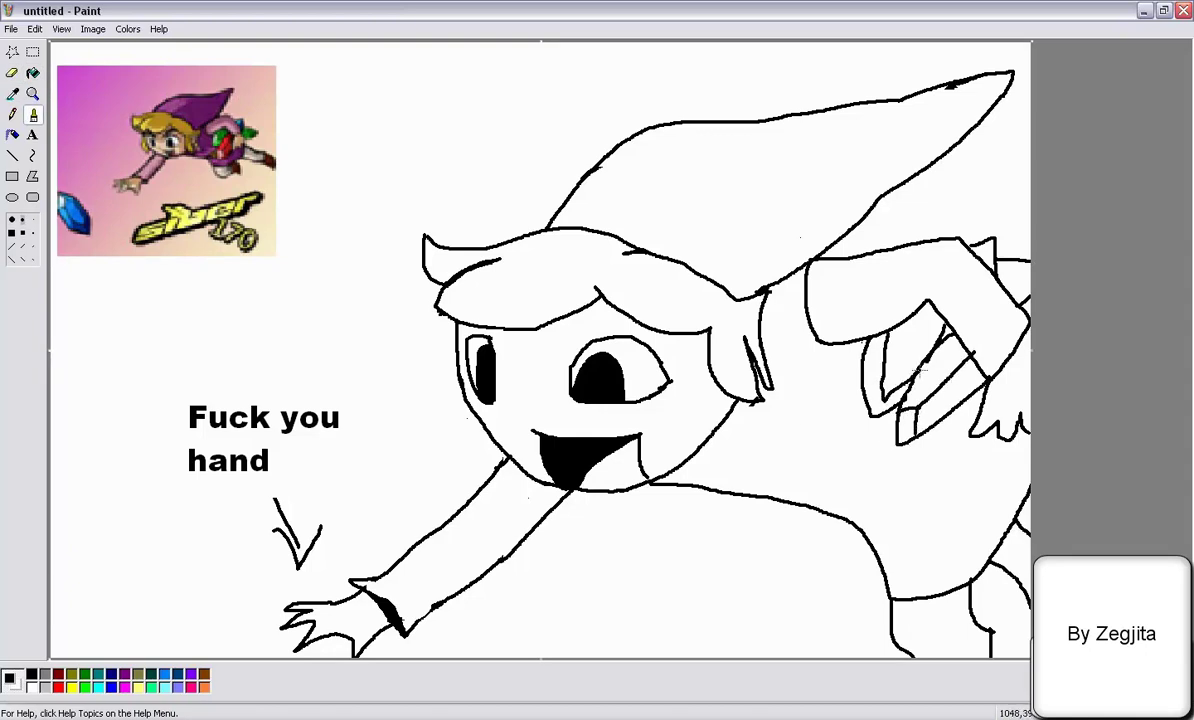
pyautogui.moveTo(1003, 268); pyautogui.dragTo(1029, 272)
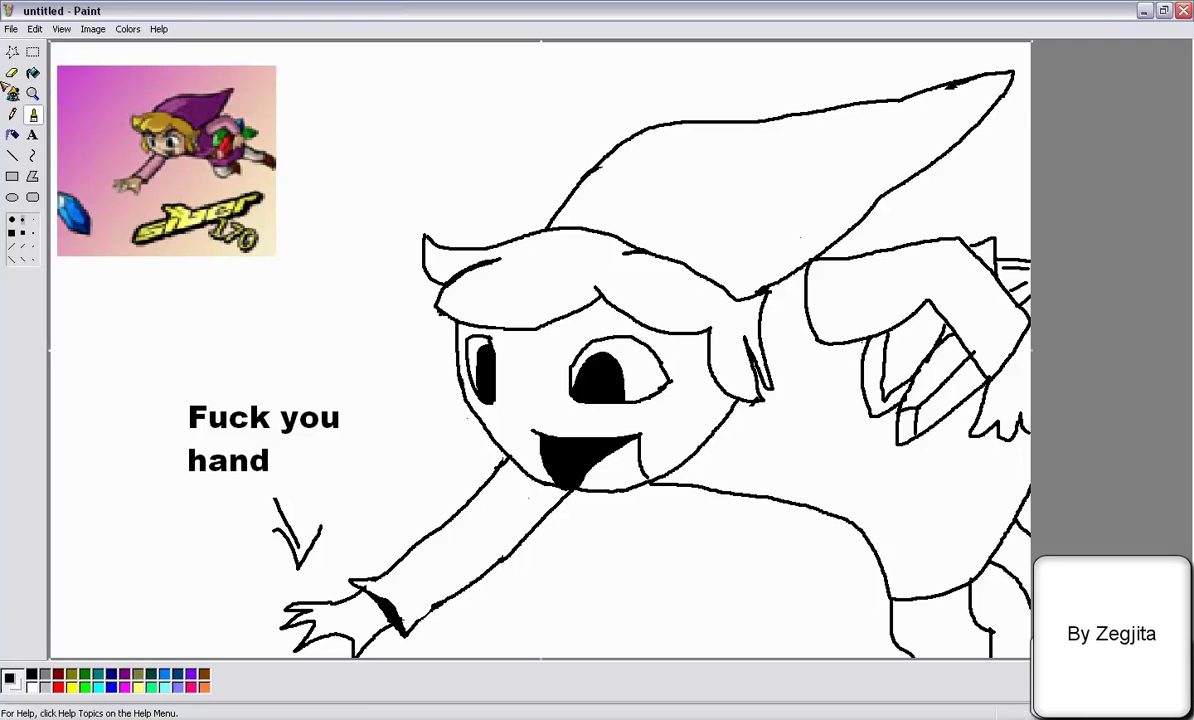
pyautogui.moveTo(896, 444)
pyautogui.mouseDown()
pyautogui.moveTo(833, 514)
pyautogui.moveTo(907, 454)
pyautogui.moveTo(890, 457)
pyautogui.mouseUp()
pyautogui.moveTo(868, 534); pyautogui.dragTo(986, 385)
pyautogui.click(33, 73)
pyautogui.click(13, 95)
pyautogui.click(175, 149)
pyautogui.click(552, 373)
pyautogui.hotkey('ctrl', 'z')
pyautogui.click(13, 96)
pyautogui.click(33, 94)
pyautogui.click(178, 144)
pyautogui.click(13, 96)
pyautogui.click(498, 343)
pyautogui.click(33, 94)
pyautogui.click(508, 347)
pyautogui.click(33, 73)
pyautogui.click(547, 380)
pyautogui.hotkey('ctrl', 'z')
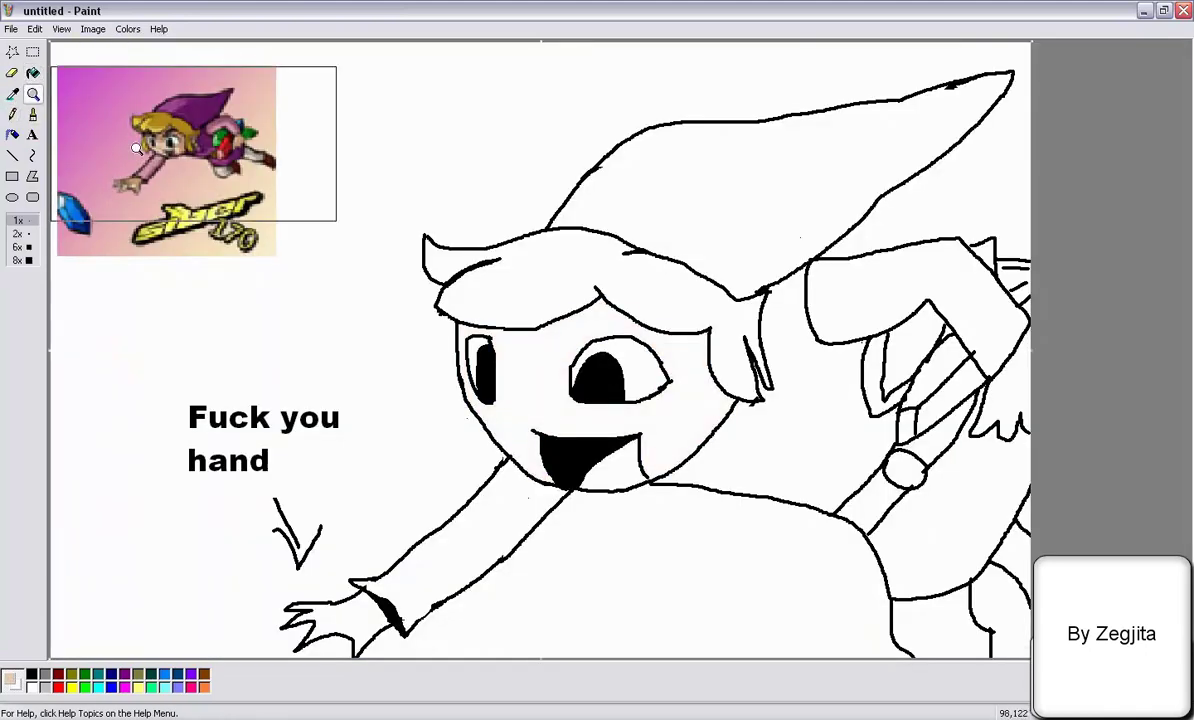
# Fill the face with the light skin tone sampled from the reference character's face
pyautogui.click(34, 95)
pyautogui.click(172, 146)
pyautogui.click(13, 95)
pyautogui.click(500, 346)
pyautogui.click(36, 93)
pyautogui.click(500, 350)
pyautogui.click(550, 382)
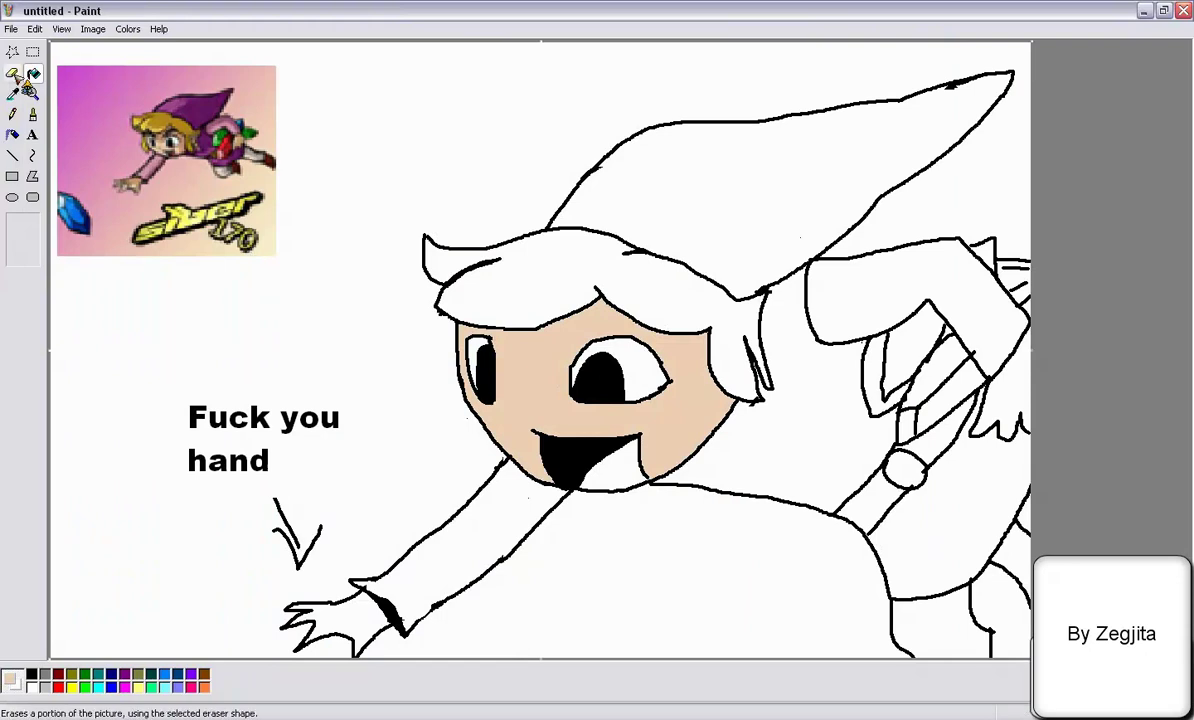
# Fill the hair with the golden yellow sampled from the reference character's hair
pyautogui.click(33, 94)
pyautogui.click(168, 126)
pyautogui.click(13, 95)
pyautogui.click(470, 352)
pyautogui.click(33, 94)
pyautogui.click(470, 340)
pyautogui.click(540, 290)
# Fill the pointed hat and the tunic above and below the belt with orange
pyautogui.click(204, 687)
pyautogui.click(715, 163)
pyautogui.click(470, 540)
pyautogui.hotkey('ctrl', 'z')
pyautogui.click(770, 444)
pyautogui.click(935, 515)
# Fill both sleeves and the belt buckle yellow, and both parts of the belt black
pyautogui.click(72, 687)
pyautogui.click(905, 291)
pyautogui.click(914, 471)
pyautogui.click(32, 674)
pyautogui.click(885, 492)
pyautogui.click(930, 450)
# Fill both hands with the skin tone sampled from the drawn face
pyautogui.click(13, 95)
pyautogui.click(543, 380)
pyautogui.click(345, 620)
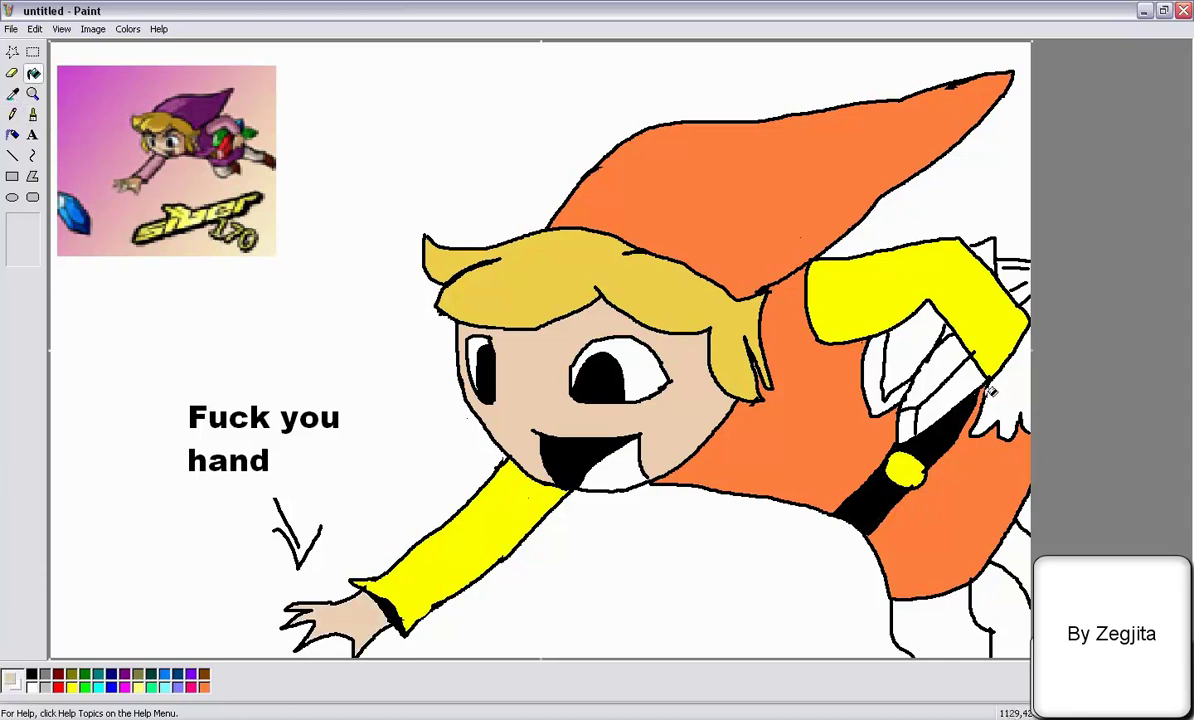
pyautogui.click(1010, 394)
# Fill the near leg and the small area behind the tunic dark gray, and the far boot dark red
pyautogui.click(45, 674)
pyautogui.click(930, 628)
pyautogui.click(58, 675)
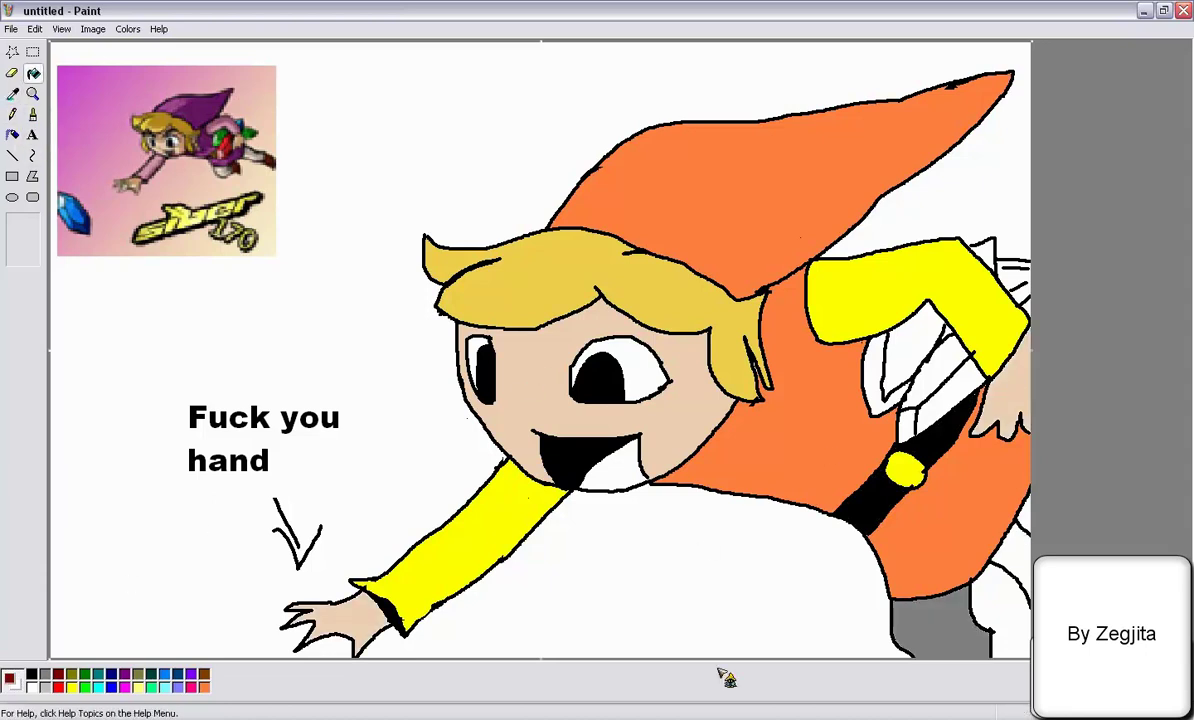
pyautogui.click(1005, 612)
pyautogui.click(13, 94)
pyautogui.click(938, 625)
pyautogui.click(1024, 514)
# Fill the gem under the bent arm with light and dark green sampled from the reference, and brush a dark green facet line
pyautogui.click(13, 94)
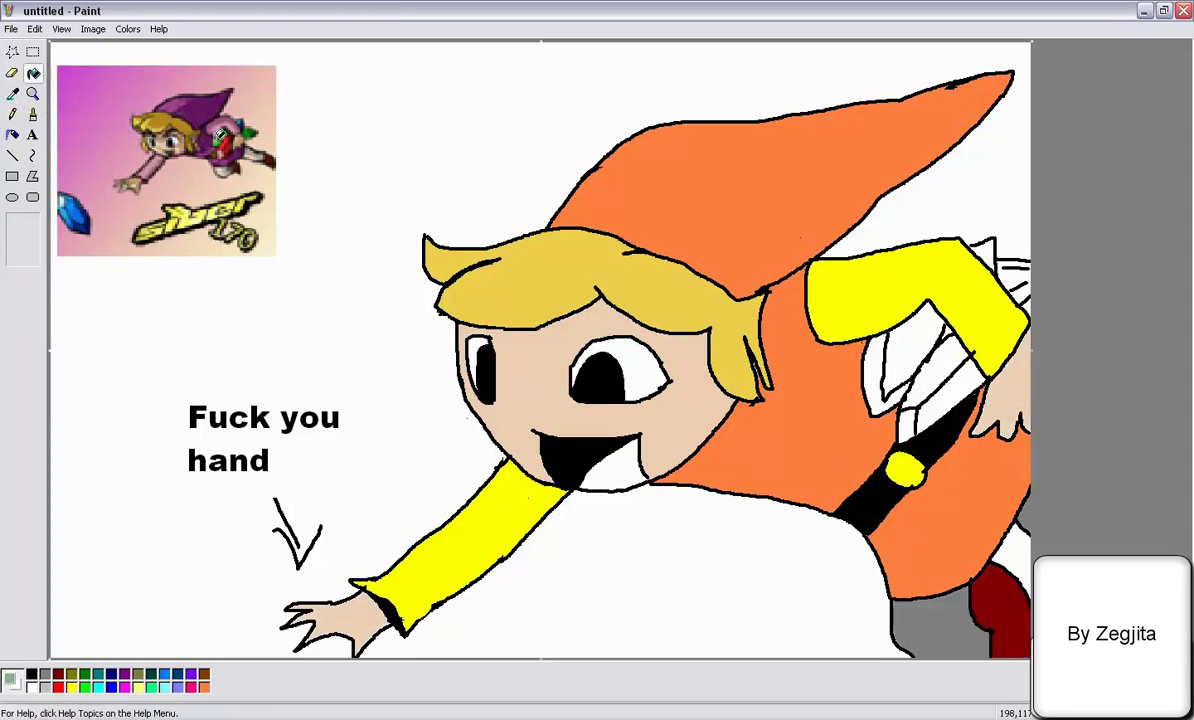
pyautogui.click(246, 134)
pyautogui.click(874, 358)
pyautogui.click(13, 94)
pyautogui.click(248, 132)
pyautogui.click(892, 366)
pyautogui.click(33, 115)
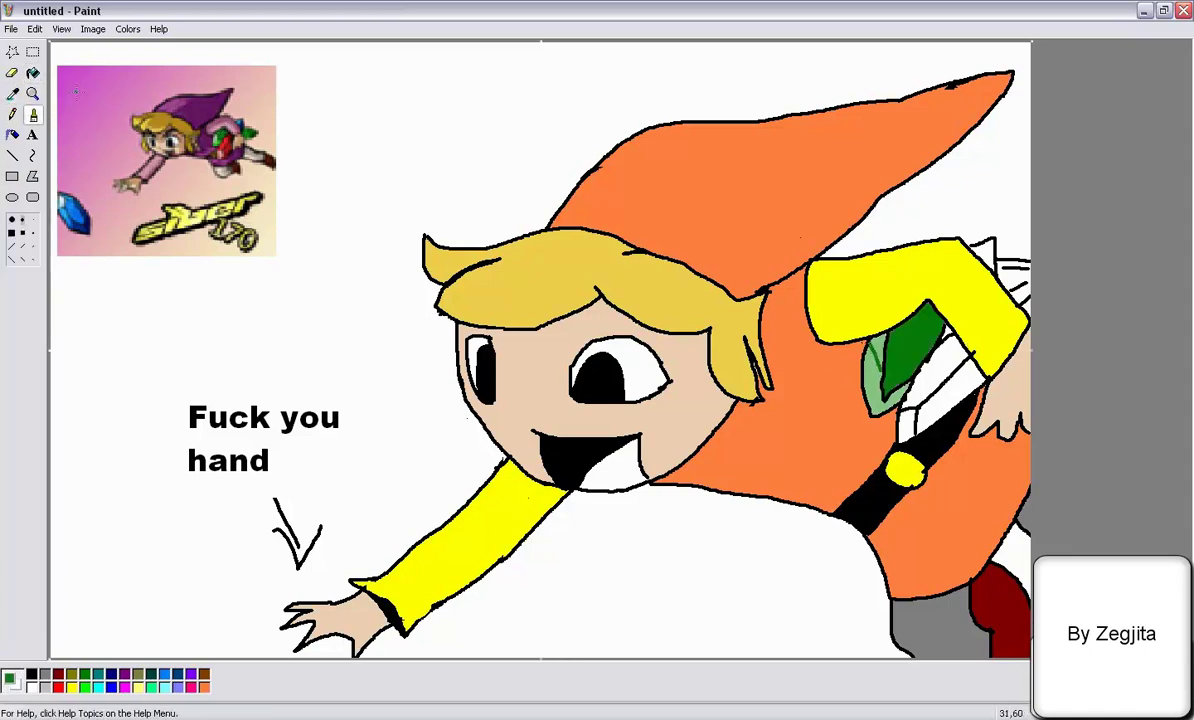
# Brush a short brownish nose line above the mouth with a color sampled from the reference face
pyautogui.click(12, 115)
pyautogui.click(33, 115)
pyautogui.click(13, 94)
pyautogui.click(159, 138)
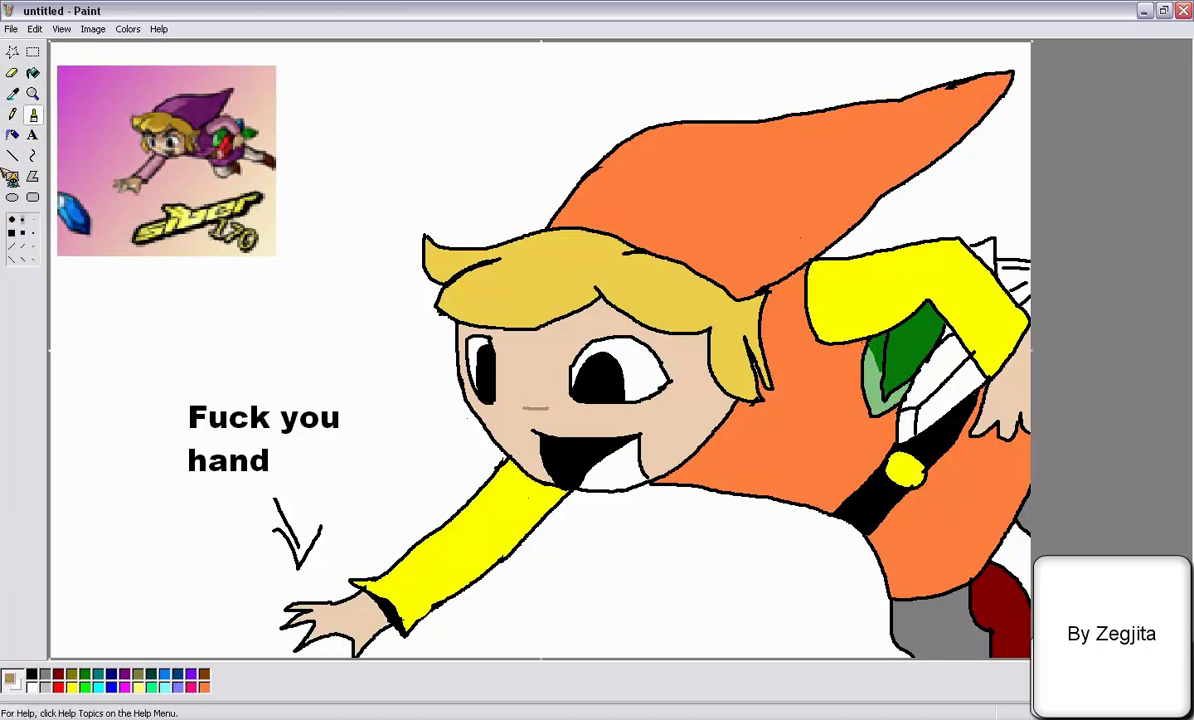
# Brush thick, angled eyebrows above both eyes and fill them black
pyautogui.click(31, 675)
pyautogui.click(33, 73)
pyautogui.click(530, 328)
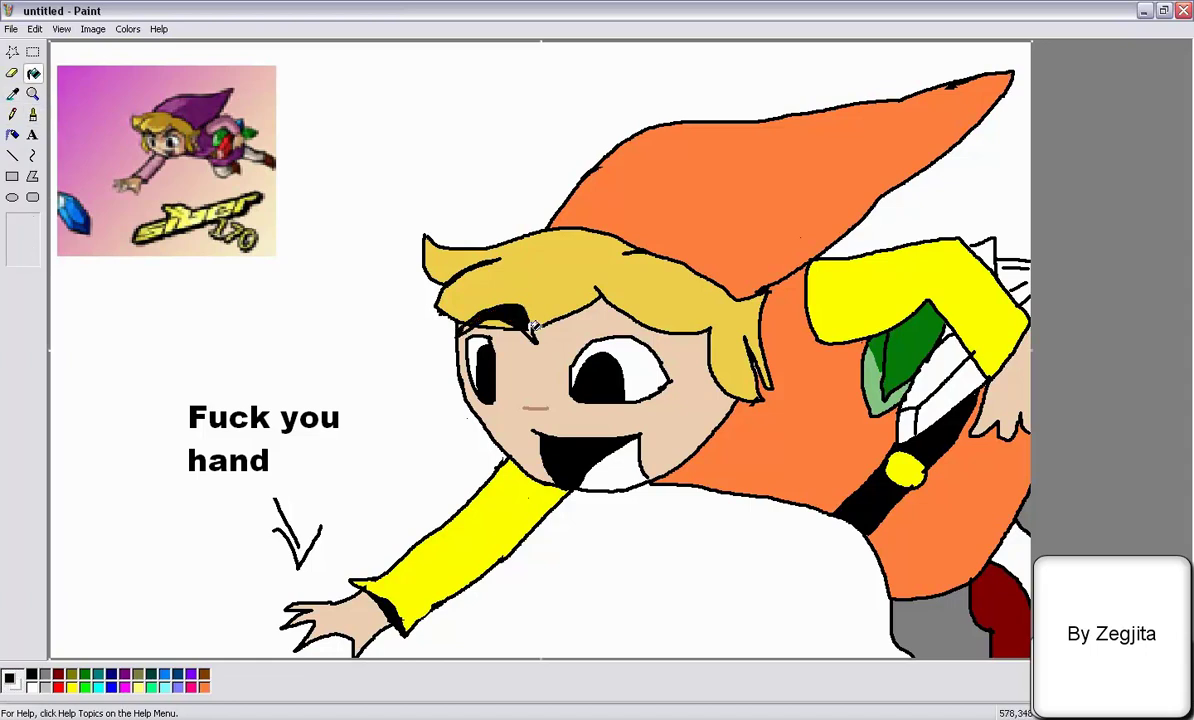
pyautogui.click(33, 115)
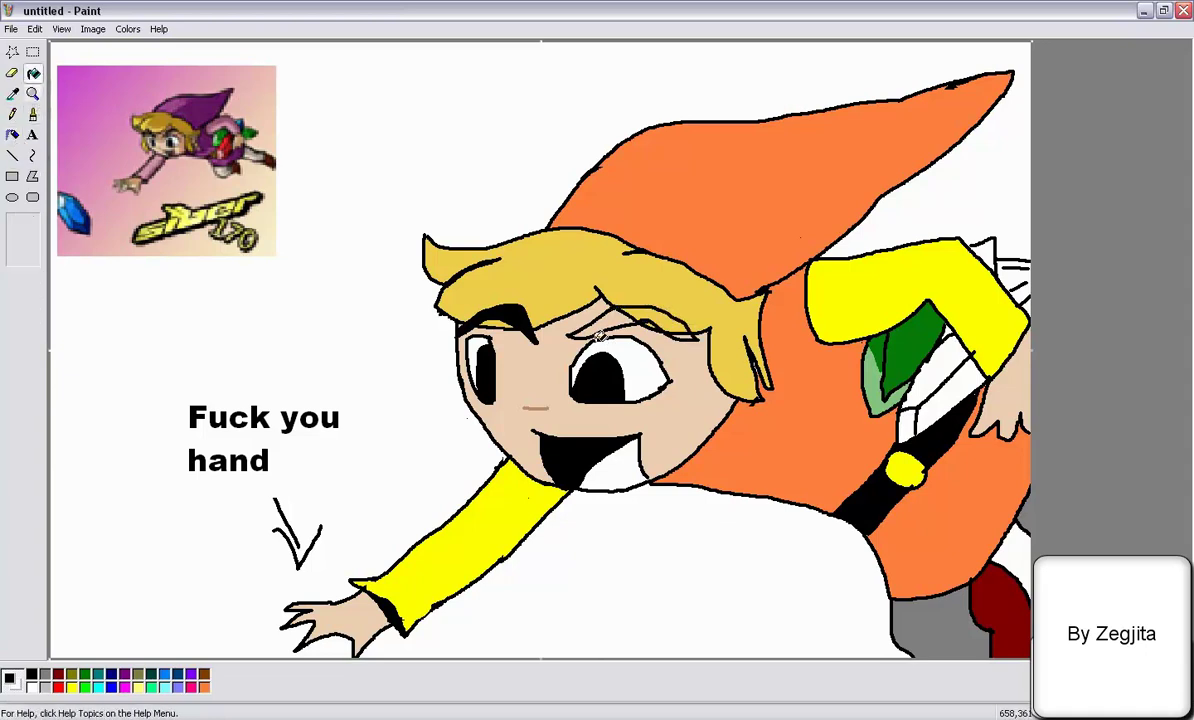
pyautogui.click(33, 73)
# Fill the other gem's lower facet pink and its remaining facets dark red with shades sampled from the reference gem
pyautogui.click(12, 94)
pyautogui.click(238, 136)
pyautogui.click(907, 426)
pyautogui.click(12, 94)
pyautogui.click(227, 147)
pyautogui.click(940, 371)
pyautogui.click(943, 394)
# Brush and fill a brighter red area on the red gem's upper facet with a shade sampled from the reference
pyautogui.click(12, 114)
pyautogui.click(12, 93)
pyautogui.click(227, 150)
pyautogui.click(13, 93)
pyautogui.click(238, 136)
pyautogui.click(32, 114)
pyautogui.click(16, 95)
pyautogui.click(33, 114)
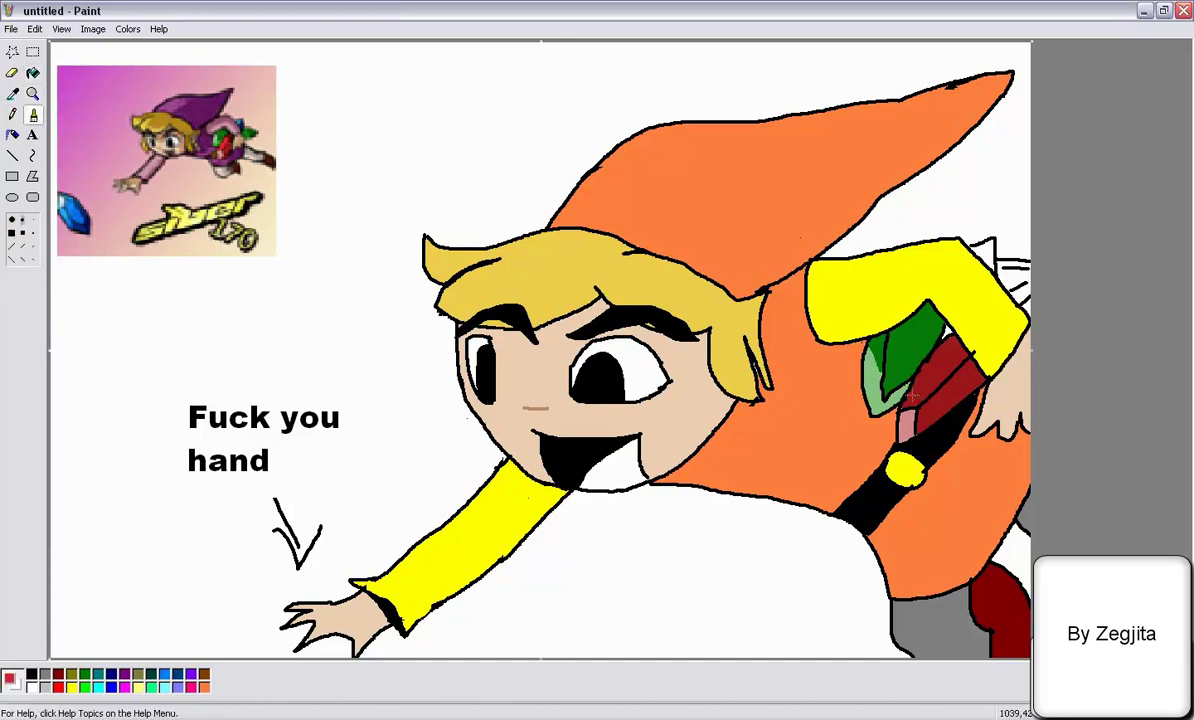
pyautogui.click(33, 73)
pyautogui.click(33, 114)
pyautogui.click(33, 73)
# Fill the small gem behind the elbow with light and dark blue sampled from the reference's blue gem
pyautogui.click(12, 94)
pyautogui.click(72, 213)
pyautogui.click(982, 255)
pyautogui.click(12, 94)
pyautogui.click(78, 227)
pyautogui.click(33, 114)
pyautogui.click(33, 73)
pyautogui.click(990, 258)
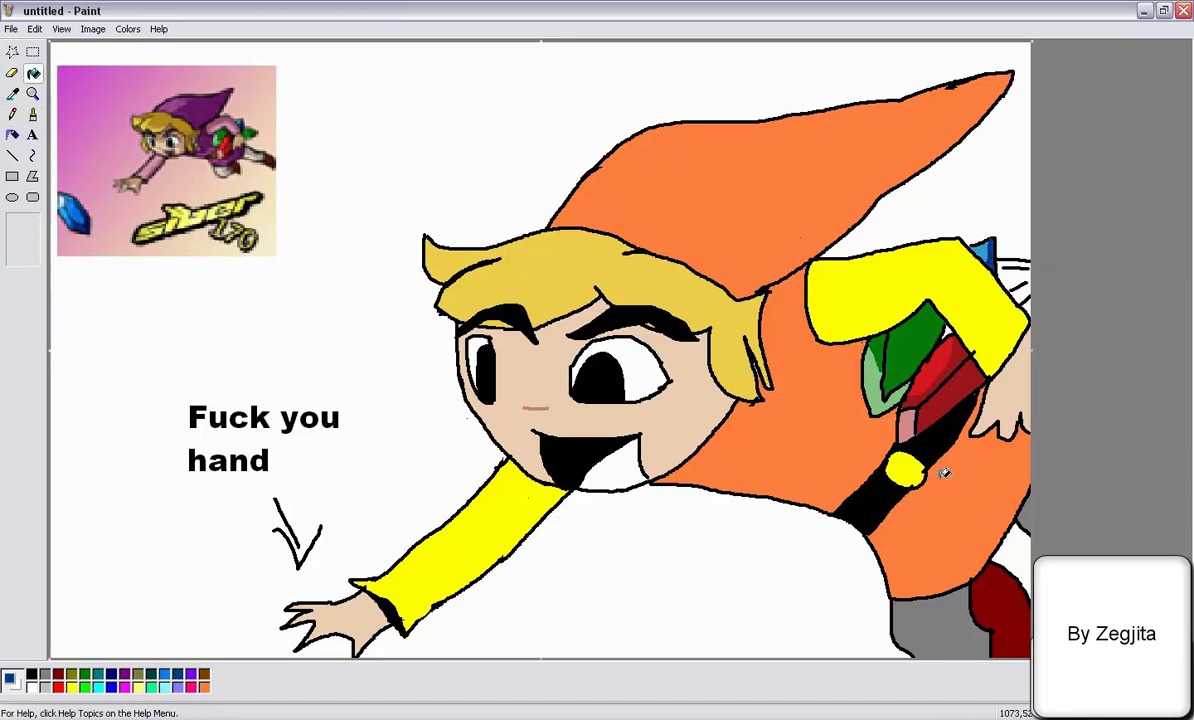
# Color the gem at the canvas edge behind the bent arm with dark and light green
pyautogui.click(12, 94)
pyautogui.click(887, 343)
pyautogui.click(1015, 283)
pyautogui.click(34, 113)
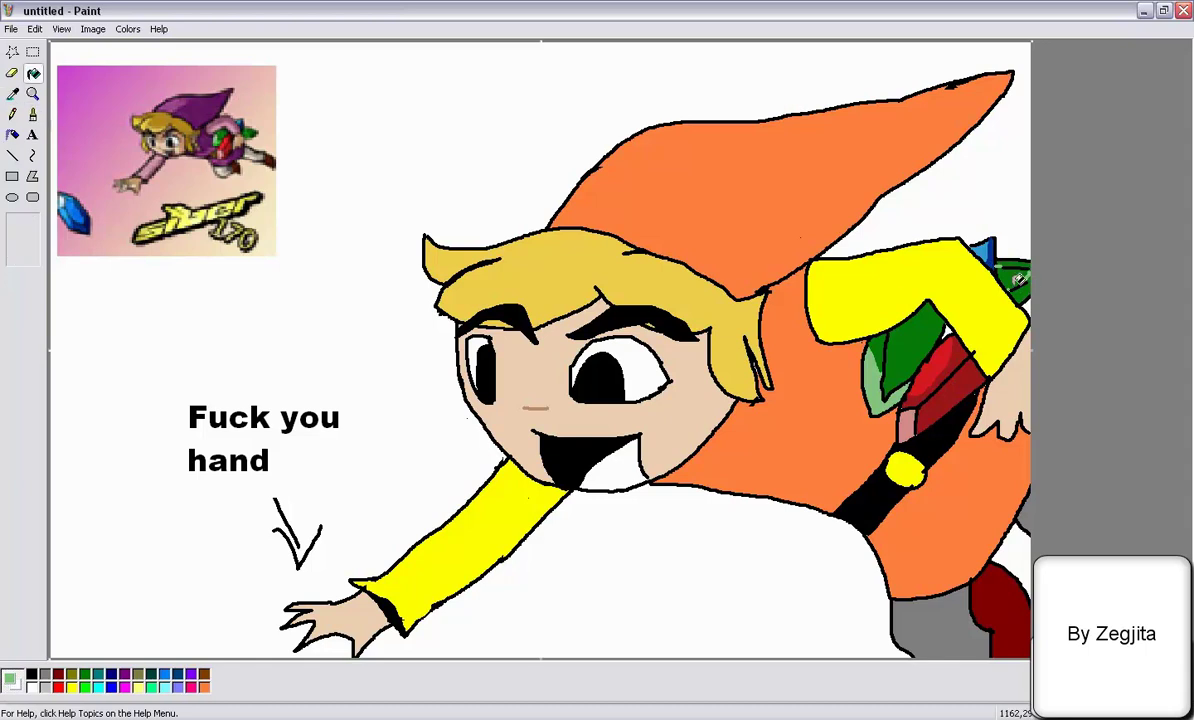
# Erase the stray black blotch near the hat's tip and fill the spot with the hat's orange
pyautogui.click(12, 73)
pyautogui.hotkey('ctrl', 'z')
pyautogui.moveTo(957, 88); pyautogui.dragTo(973, 85)
pyautogui.click(12, 94)
pyautogui.click(620, 190)
pyautogui.click(33, 73)
pyautogui.click(960, 88)
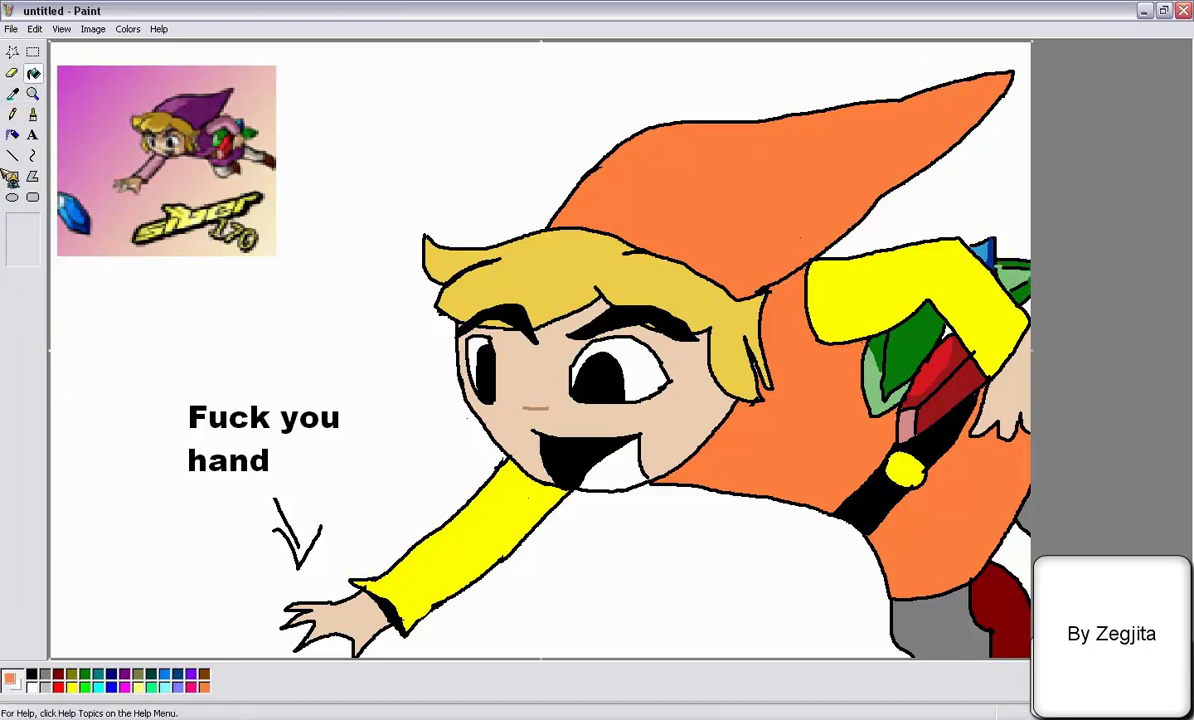
# Mix a darker shade of the orange, brush a jagged shadow edge across the hat and fill the shaded side
pyautogui.click(61, 28)
pyautogui.click(150, 47)
pyautogui.click(607, 458)
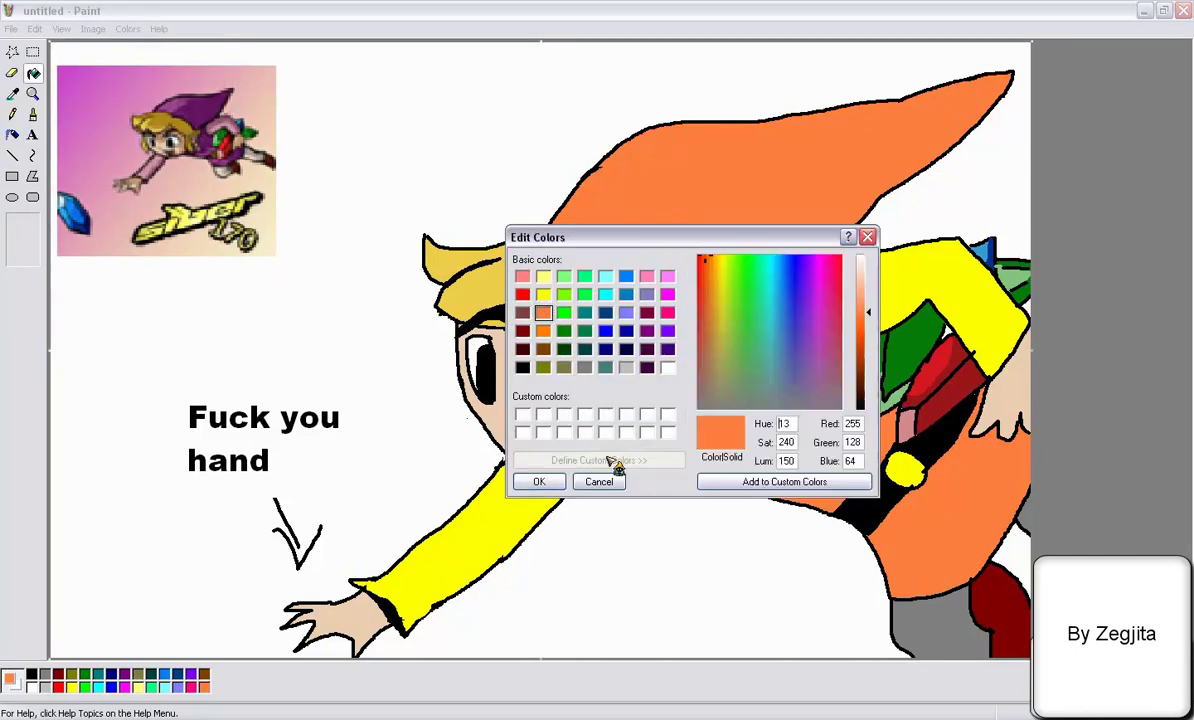
pyautogui.moveTo(863, 312); pyautogui.dragTo(864, 336)
pyautogui.click(546, 478)
pyautogui.click(33, 114)
pyautogui.moveTo(700, 228); pyautogui.dragTo(722, 143)
pyautogui.click(33, 74)
pyautogui.click(820, 190)
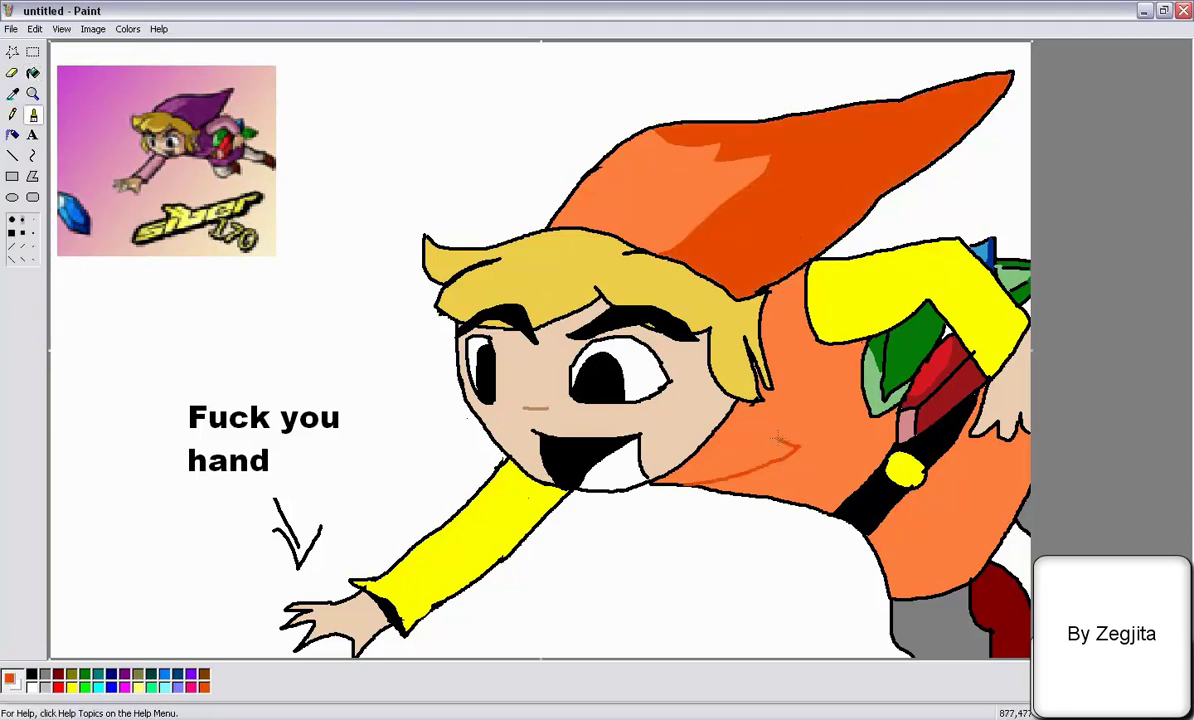
# Brush and fill dark orange shadows on the tunic's torso and on its skirt below the belt
pyautogui.click(33, 74)
pyautogui.click(793, 348)
pyautogui.click(36, 116)
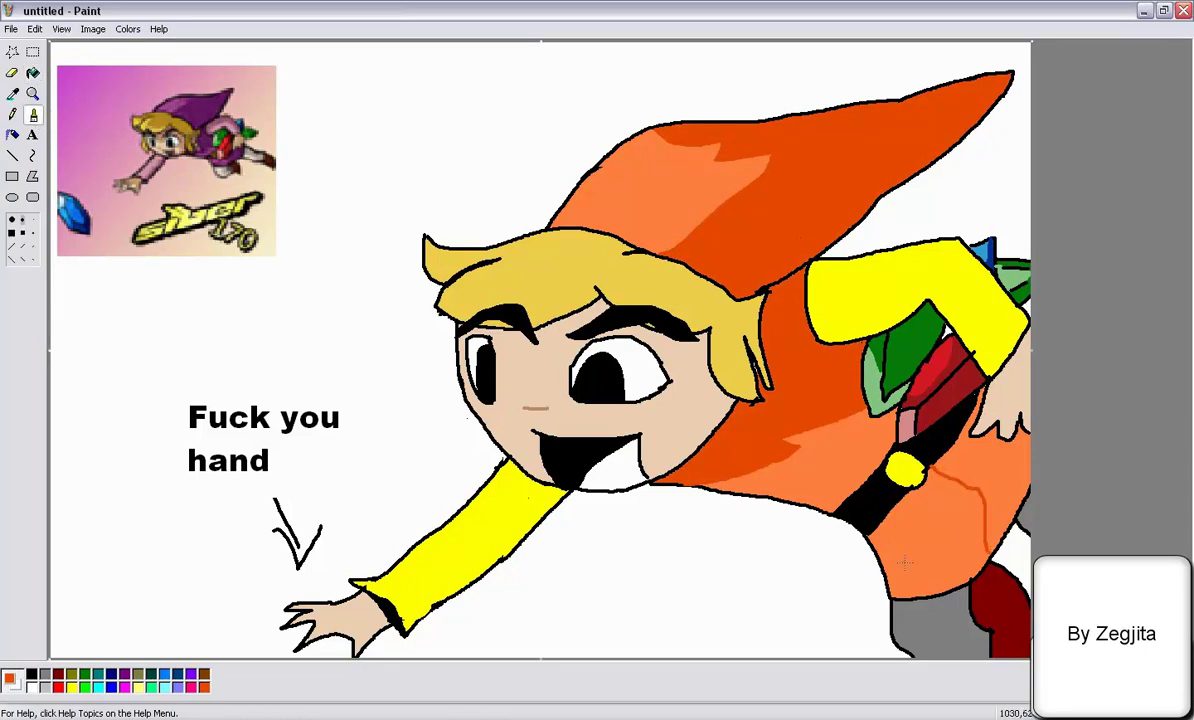
pyautogui.click(33, 74)
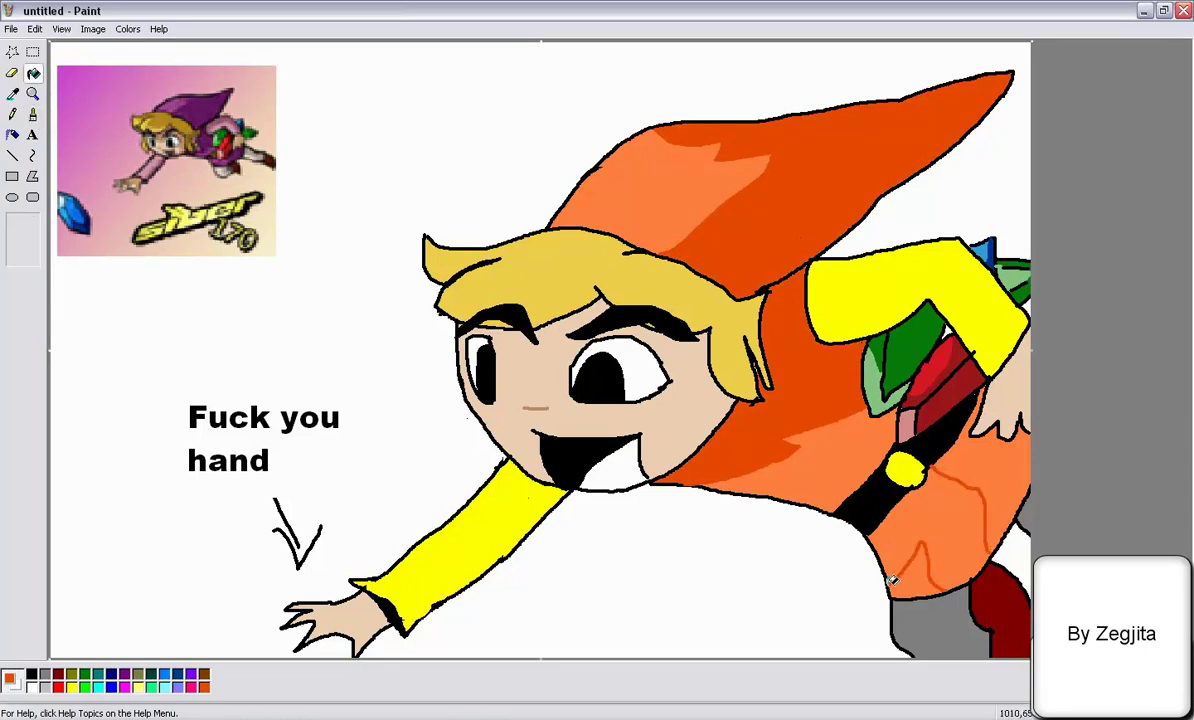
pyautogui.click(920, 575)
pyautogui.click(997, 476)
# Sample the face's skin tone and mix a slightly darker shade of it for brushing shadows
pyautogui.click(13, 94)
pyautogui.click(564, 366)
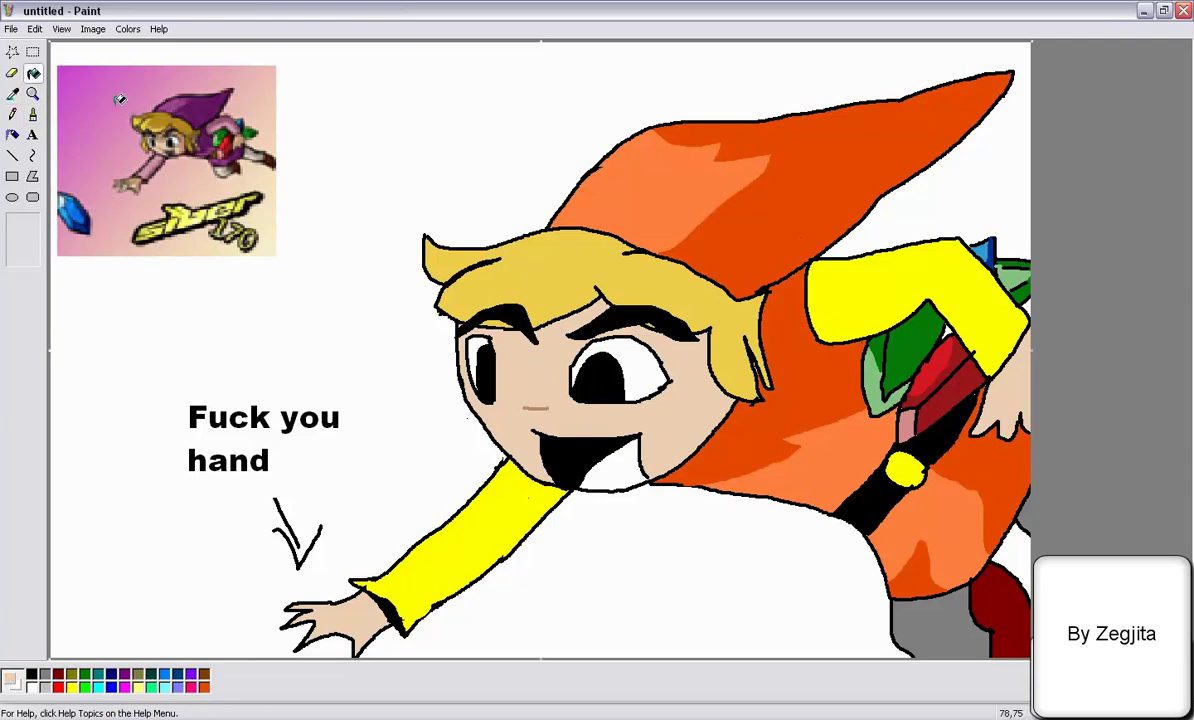
pyautogui.click(33, 114)
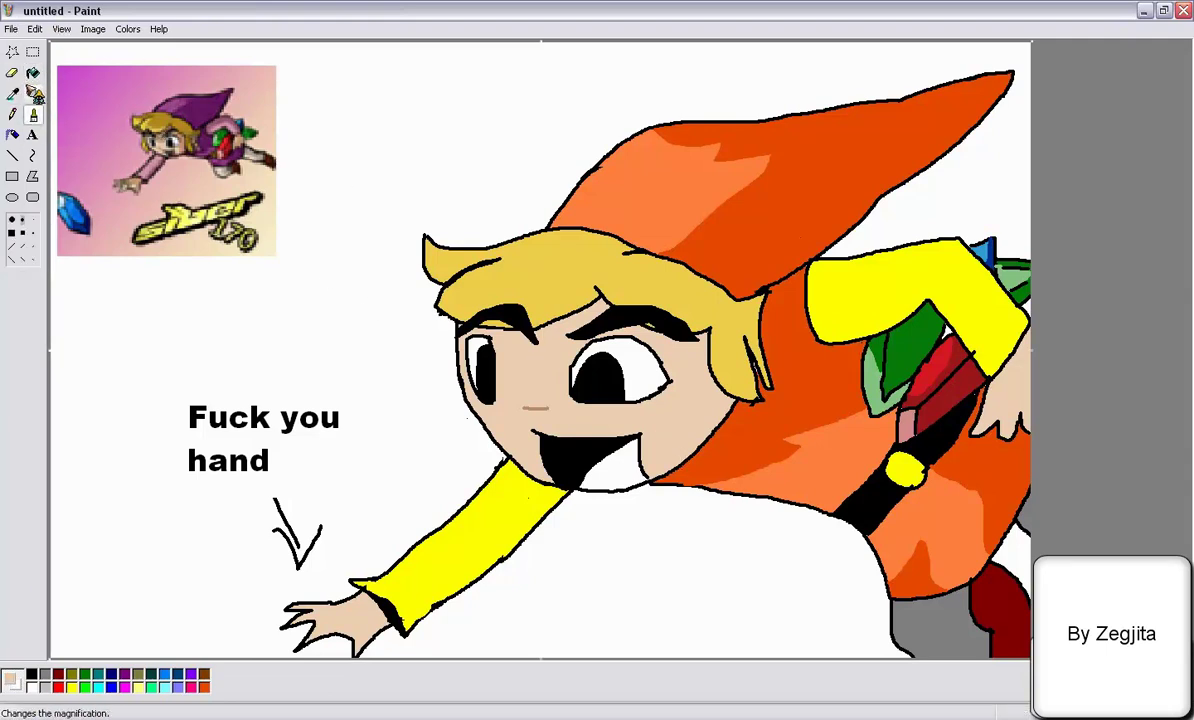
pyautogui.click(127, 28)
pyautogui.click(150, 47)
pyautogui.click(602, 457)
pyautogui.moveTo(867, 283); pyautogui.dragTo(868, 307)
pyautogui.click(768, 478)
pyautogui.click(541, 481)
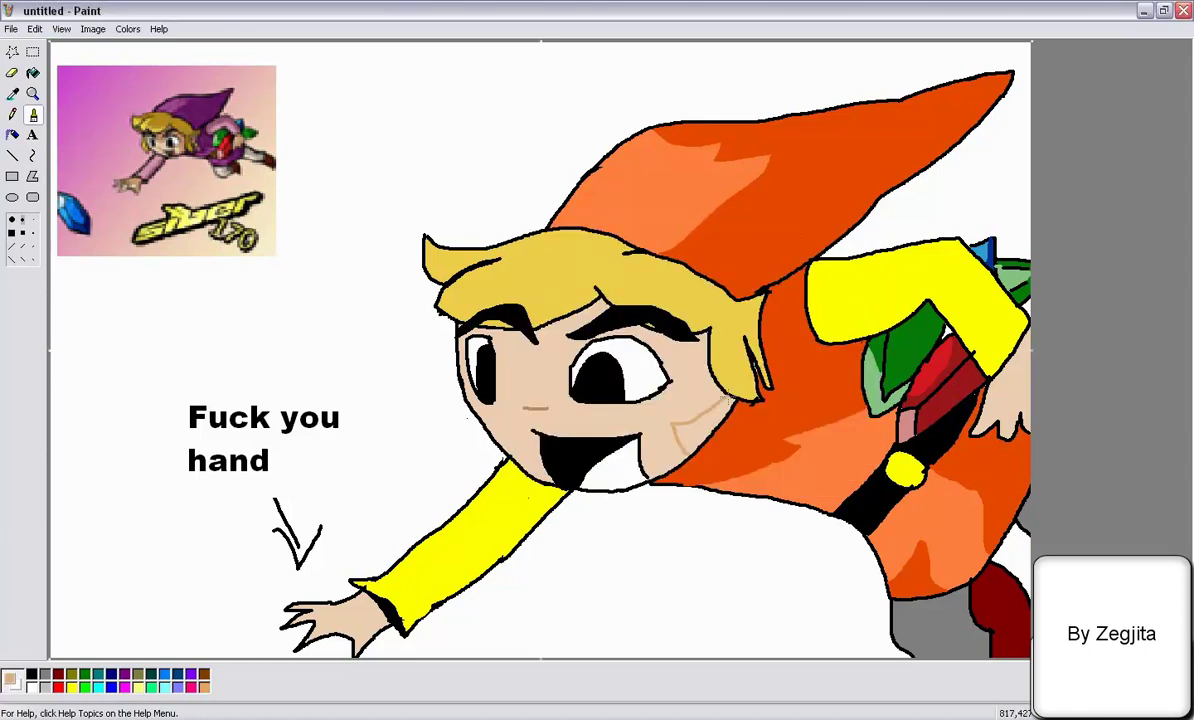
# Brush shadow edges between the eyes and on the cheek, and fill both patches with the darker skin tone
pyautogui.moveTo(501, 355)
pyautogui.mouseDown()
pyautogui.moveTo(562, 352)
pyautogui.moveTo(500, 355)
pyautogui.mouseUp()
pyautogui.click(33, 73)
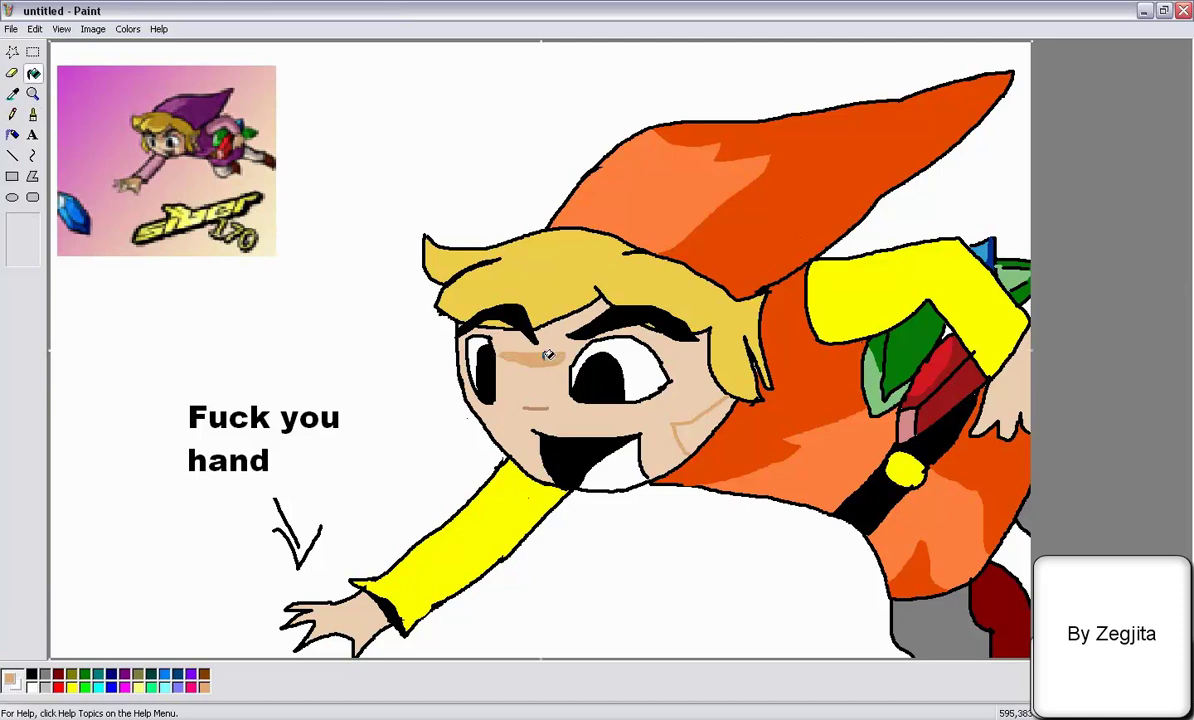
pyautogui.click(545, 360)
pyautogui.click(702, 434)
# Mix a deeper tan with red 215, green 148 and blue 81
pyautogui.click(128, 29)
pyautogui.click(150, 45)
pyautogui.click(600, 458)
pyautogui.moveTo(869, 306); pyautogui.dragTo(868, 319)
pyautogui.click(762, 482)
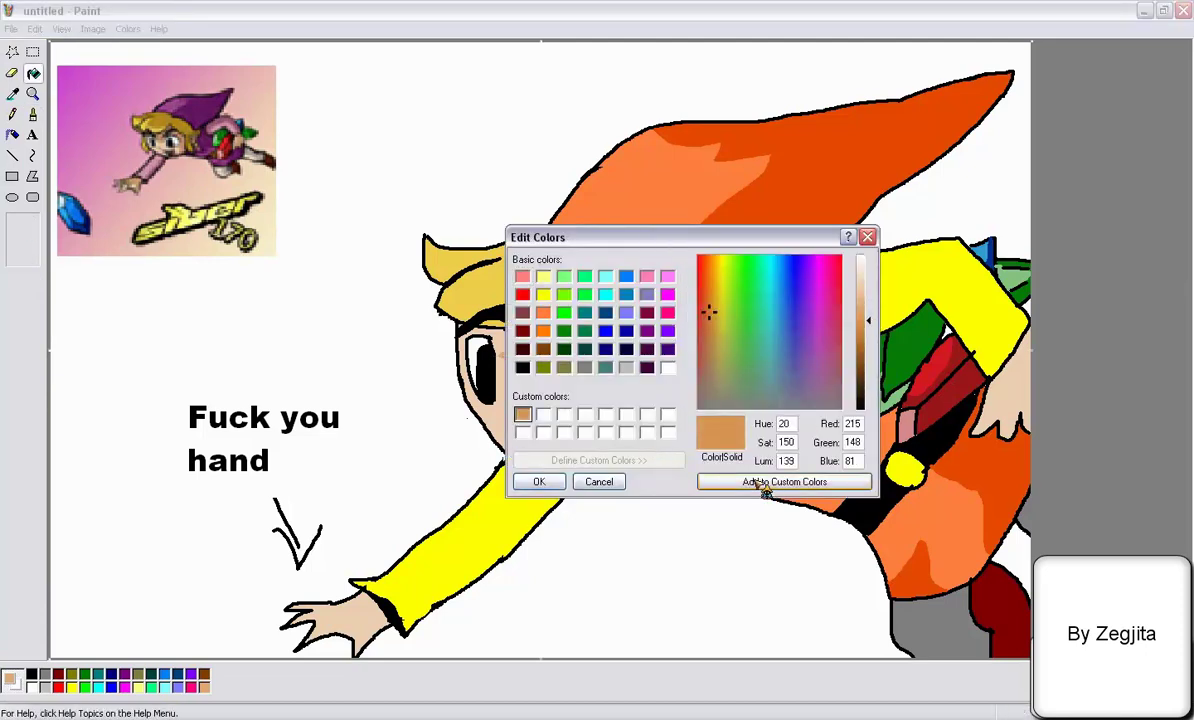
pyautogui.click(540, 481)
# Brush the tan shadow edge across the face and fill the brow, the area around the eye and the cheek with it
pyautogui.click(34, 132)
pyautogui.click(33, 114)
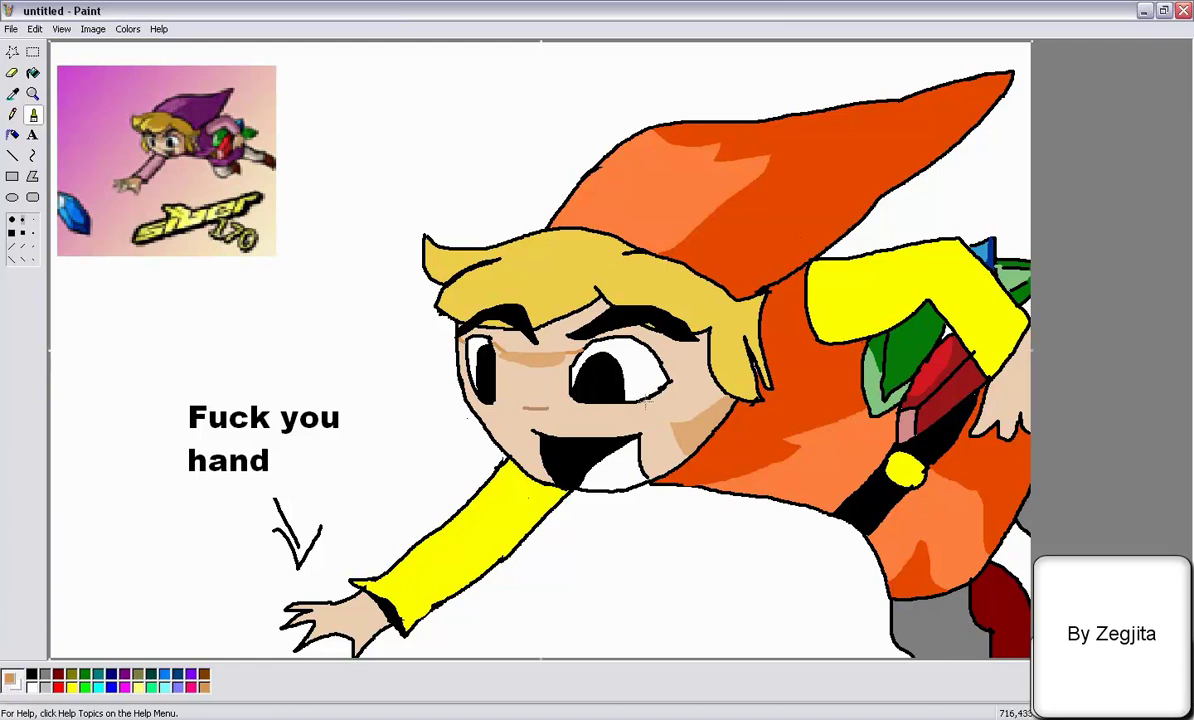
pyautogui.click(33, 73)
pyautogui.click(690, 390)
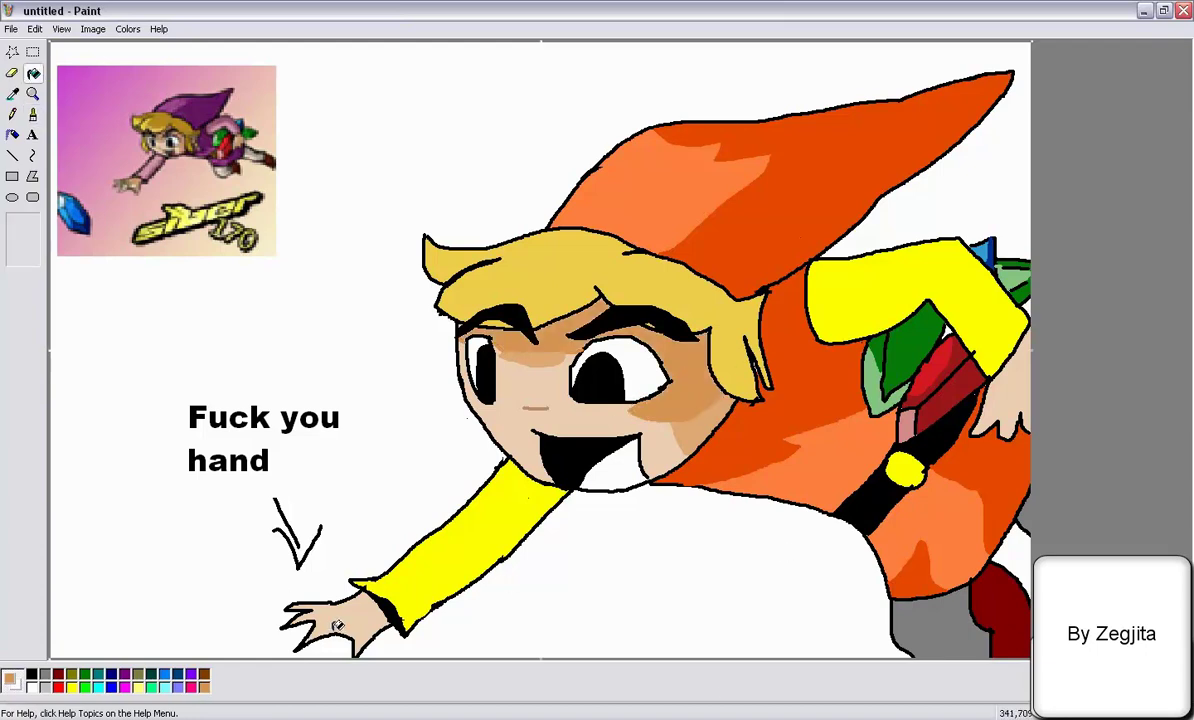
pyautogui.click(697, 432)
pyautogui.click(555, 357)
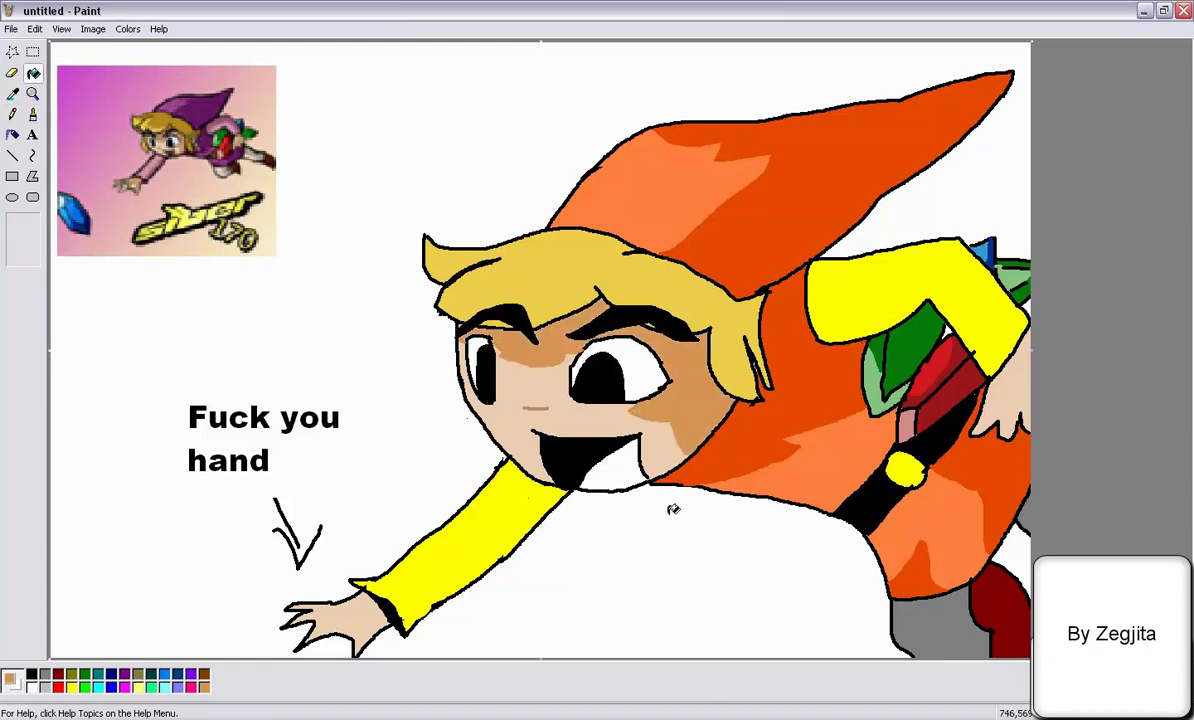
# Brush and fill tan shadows on the outstretched hand and on the bent arm's hand
pyautogui.click(33, 114)
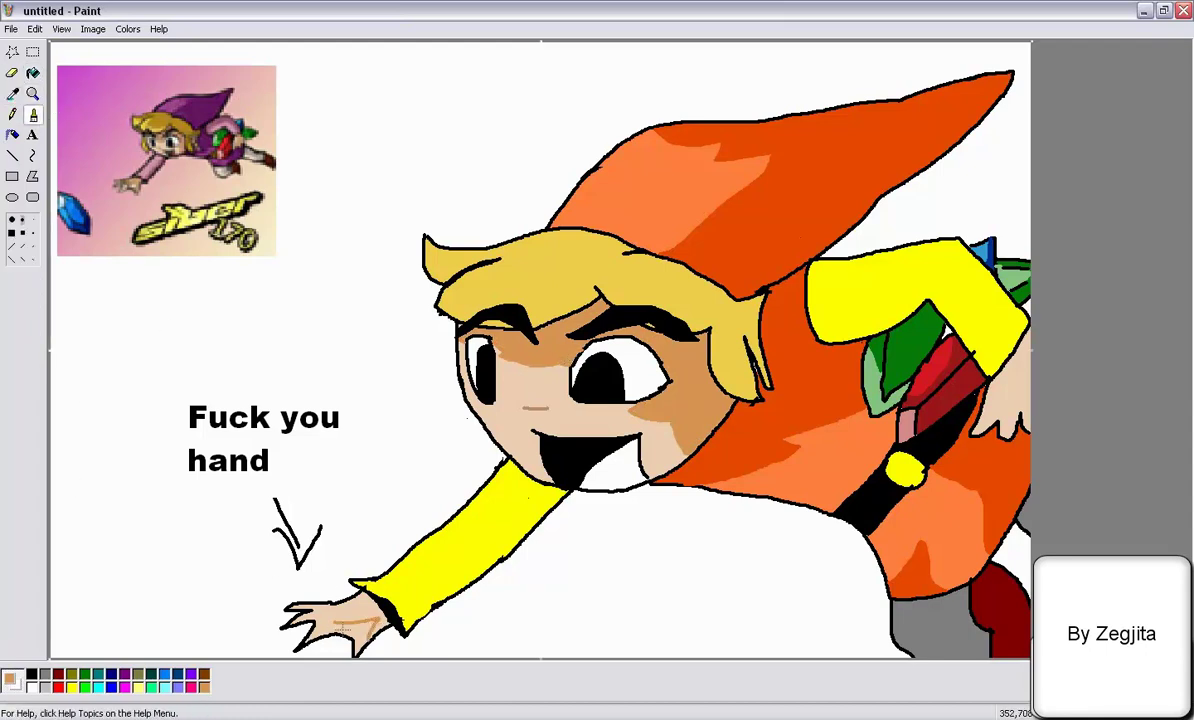
pyautogui.moveTo(323, 622); pyautogui.dragTo(314, 622)
pyautogui.click(33, 73)
pyautogui.click(364, 612)
pyautogui.click(33, 114)
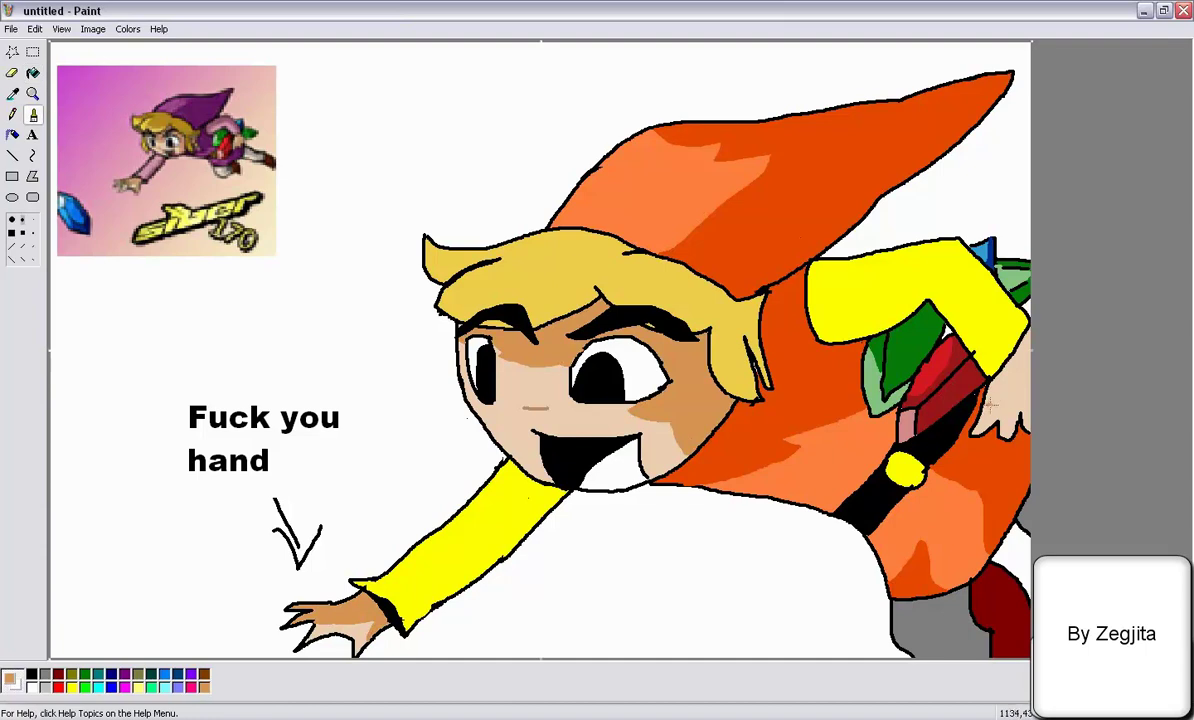
pyautogui.click(33, 74)
pyautogui.click(1005, 405)
# Mix a dark red with red 176, green 0 and blue 0, and fill the white part of the mouth with it
pyautogui.click(33, 114)
pyautogui.click(58, 687)
pyautogui.click(127, 29)
pyautogui.click(152, 49)
pyautogui.moveTo(868, 333); pyautogui.dragTo(868, 354)
pyautogui.click(750, 485)
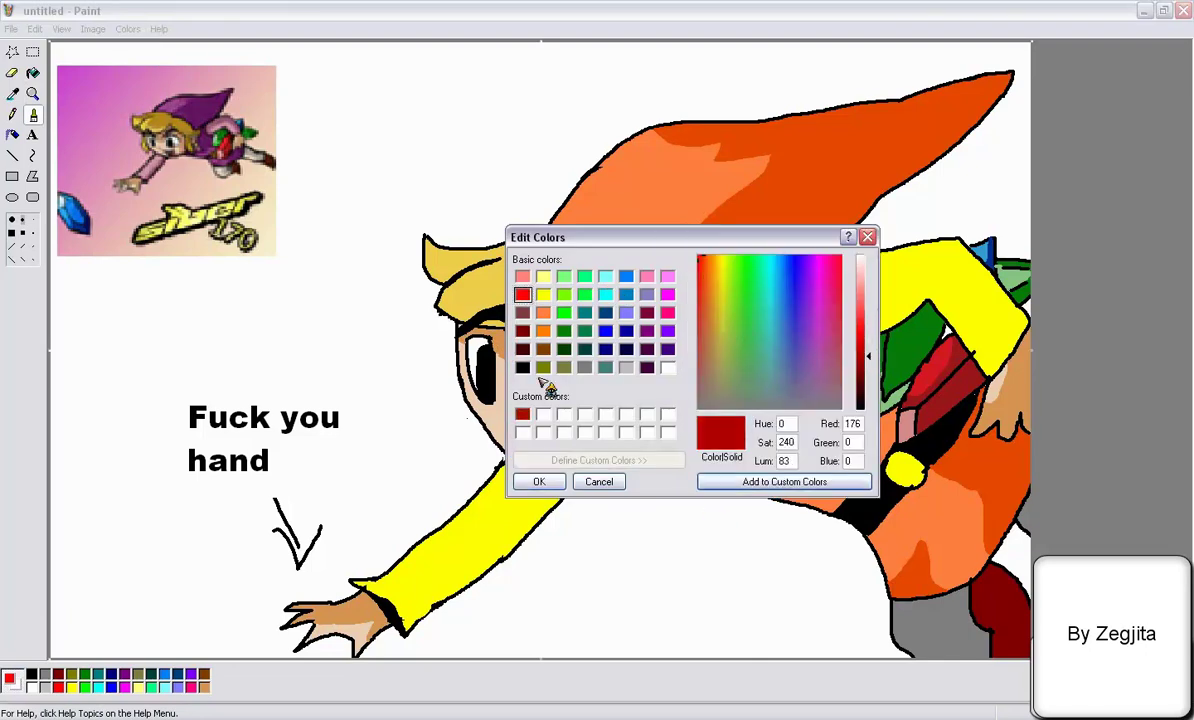
pyautogui.click(538, 482)
pyautogui.click(625, 478)
pyautogui.click(33, 74)
pyautogui.click(610, 470)
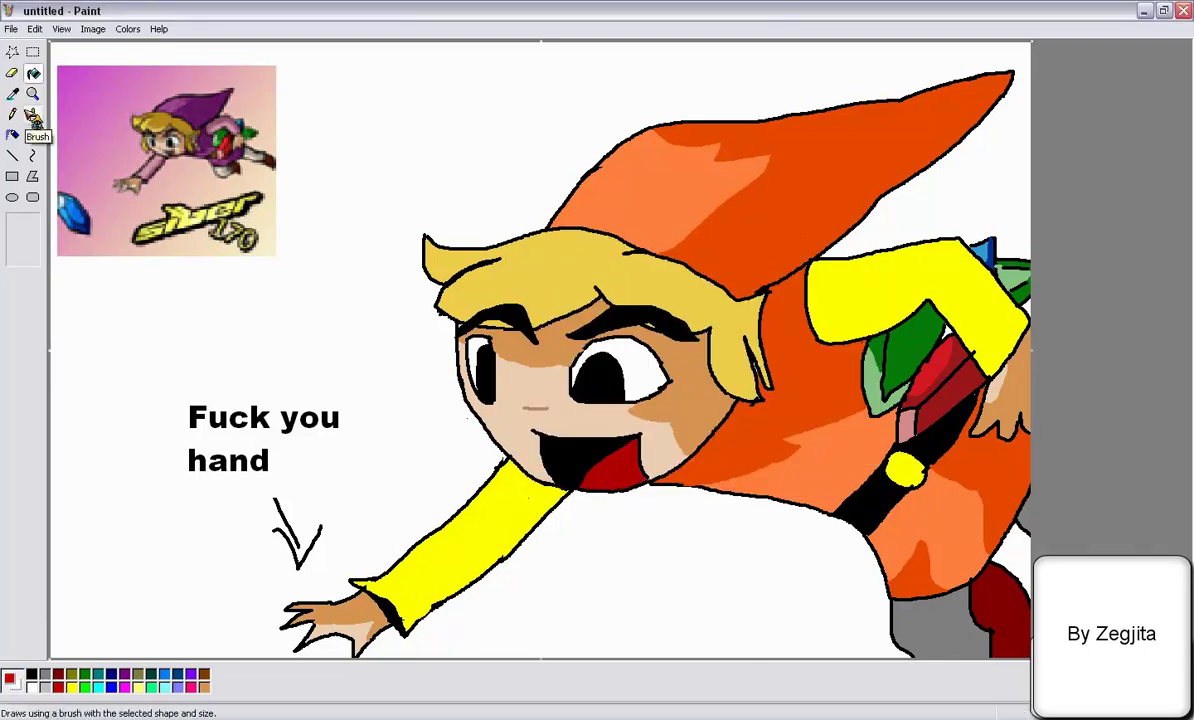
# Brush dividing edges on the dark grey legs below the skirt and fill their lit sides with light grey
pyautogui.click(34, 112)
pyautogui.click(46, 687)
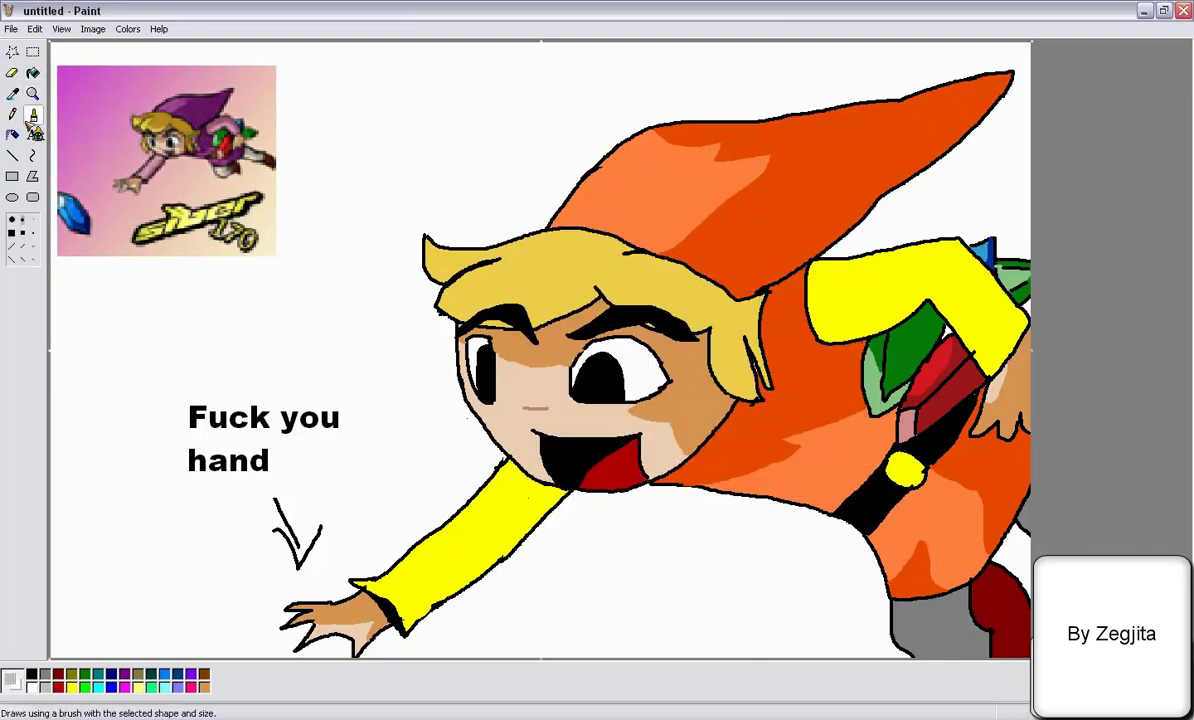
pyautogui.moveTo(935, 597)
pyautogui.mouseDown()
pyautogui.moveTo(989, 633)
pyautogui.moveTo(927, 612)
pyautogui.moveTo(932, 657)
pyautogui.mouseUp()
pyautogui.hotkey('ctrl', 'z')
pyautogui.click(33, 73)
pyautogui.click(912, 627)
pyautogui.click(33, 114)
pyautogui.moveTo(1018, 515); pyautogui.dragTo(1022, 519)
pyautogui.click(32, 72)
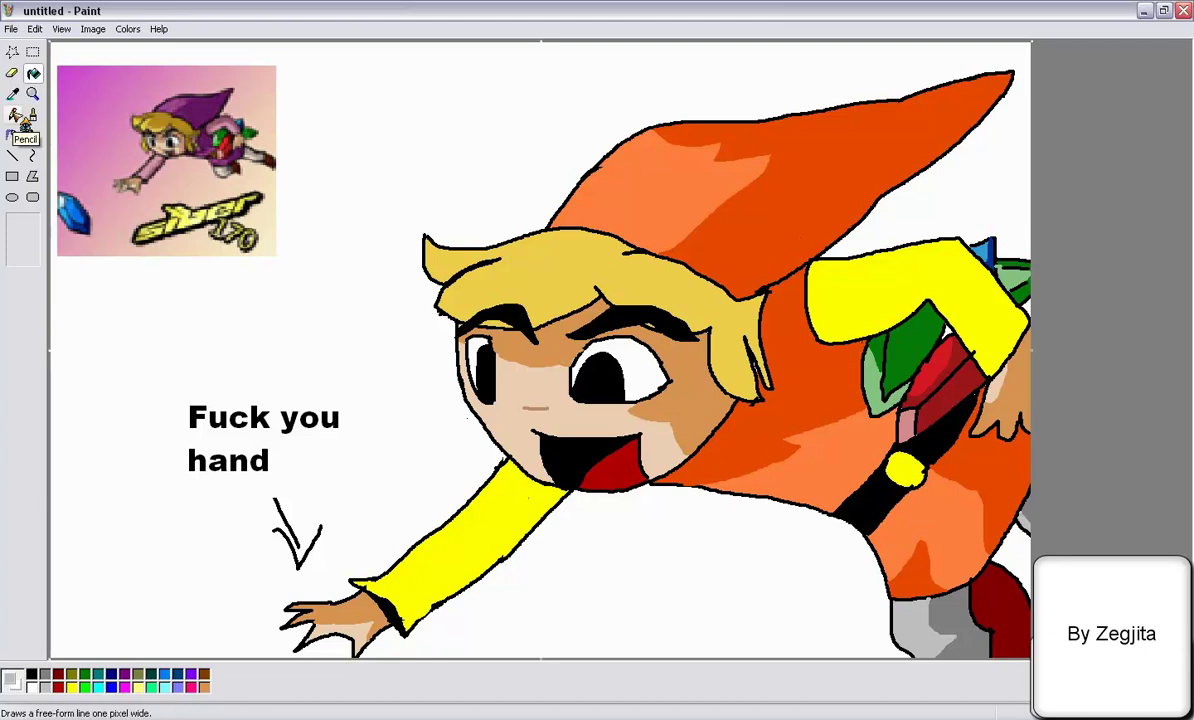
# Recolor all of the hair with bright yellow
pyautogui.click(12, 73)
pyautogui.click(71, 686)
pyautogui.click(32, 72)
pyautogui.click(489, 236)
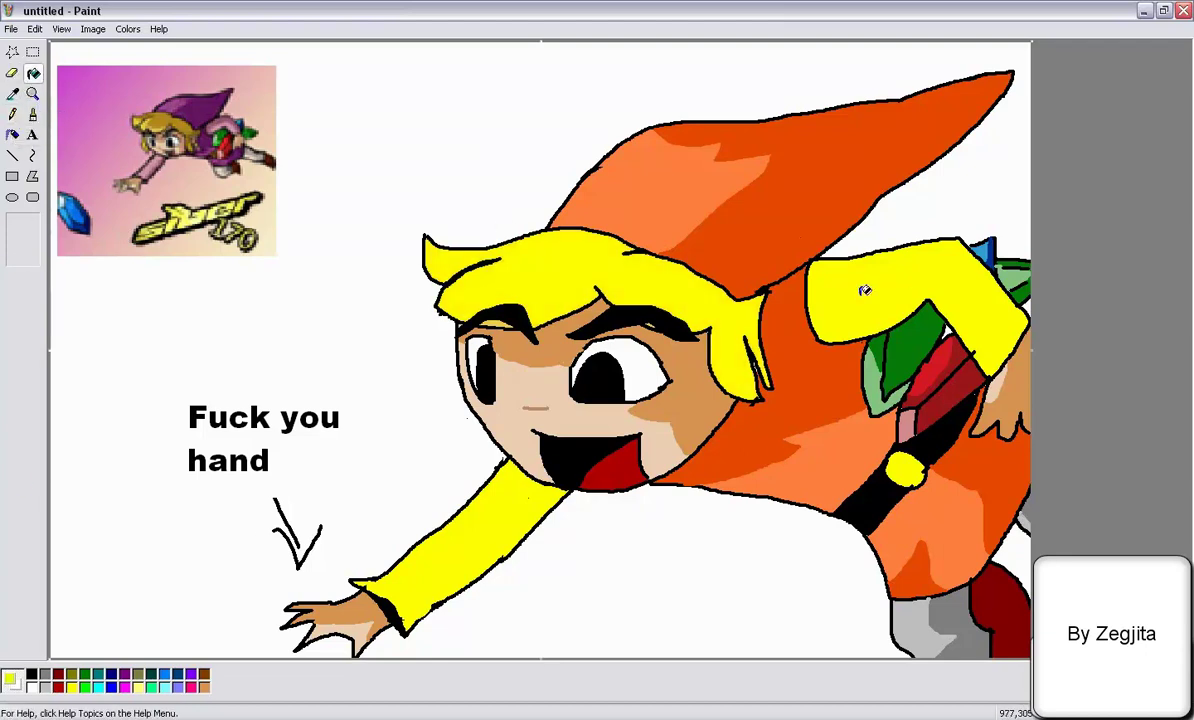
# Mix a darker shade of the yellow for the shadows
pyautogui.click(127, 28)
pyautogui.click(155, 46)
pyautogui.click(678, 459)
pyautogui.click(775, 482)
pyautogui.click(539, 481)
# Brush a curved shadow edge across the hair, redrawing the first attempt, and fill the upper part with dark yellow
pyautogui.click(32, 114)
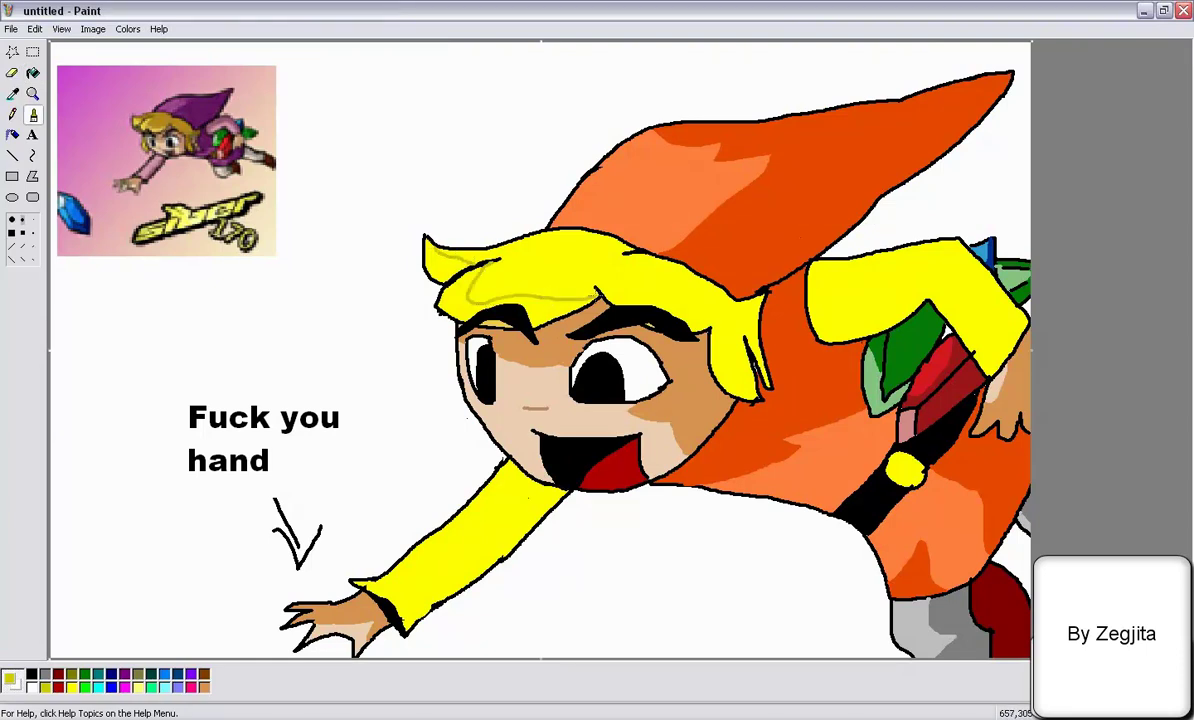
pyautogui.hotkey('ctrl', 'z')
pyautogui.moveTo(434, 250); pyautogui.dragTo(477, 269)
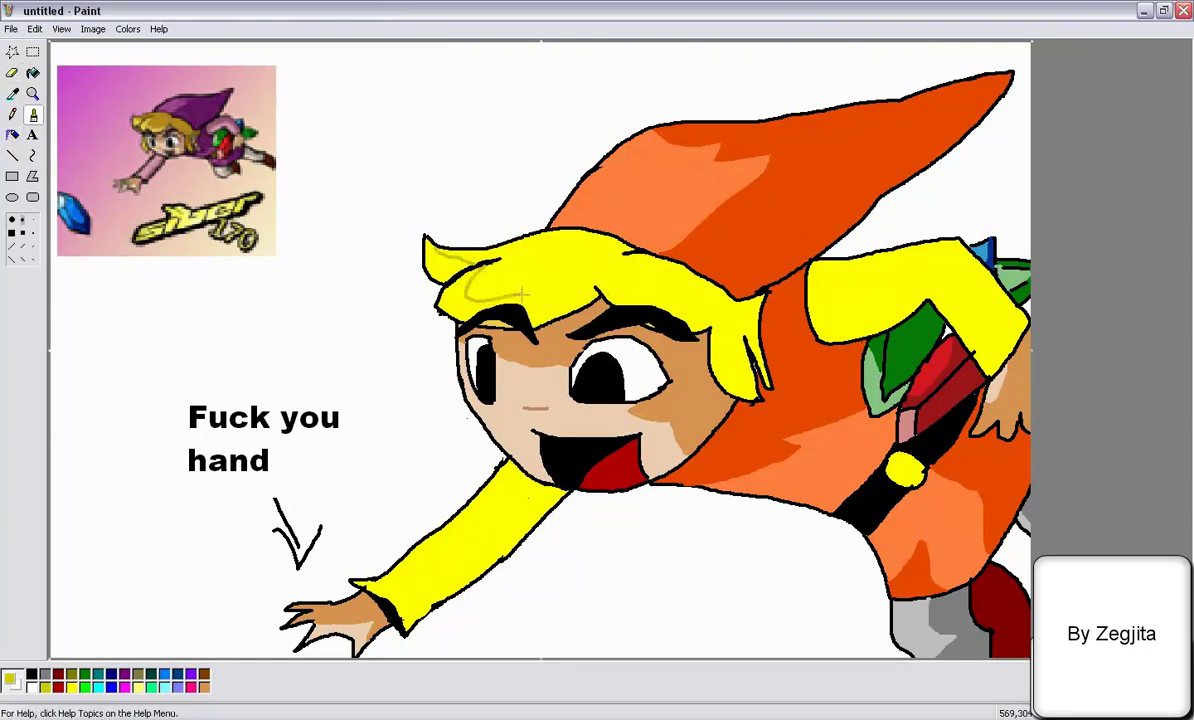
pyautogui.moveTo(570, 294); pyautogui.dragTo(598, 290)
pyautogui.click(33, 74)
pyautogui.click(543, 268)
# Brush a dark yellow shadow edge along the outstretched arm's sleeve and fill its lower side
pyautogui.click(33, 114)
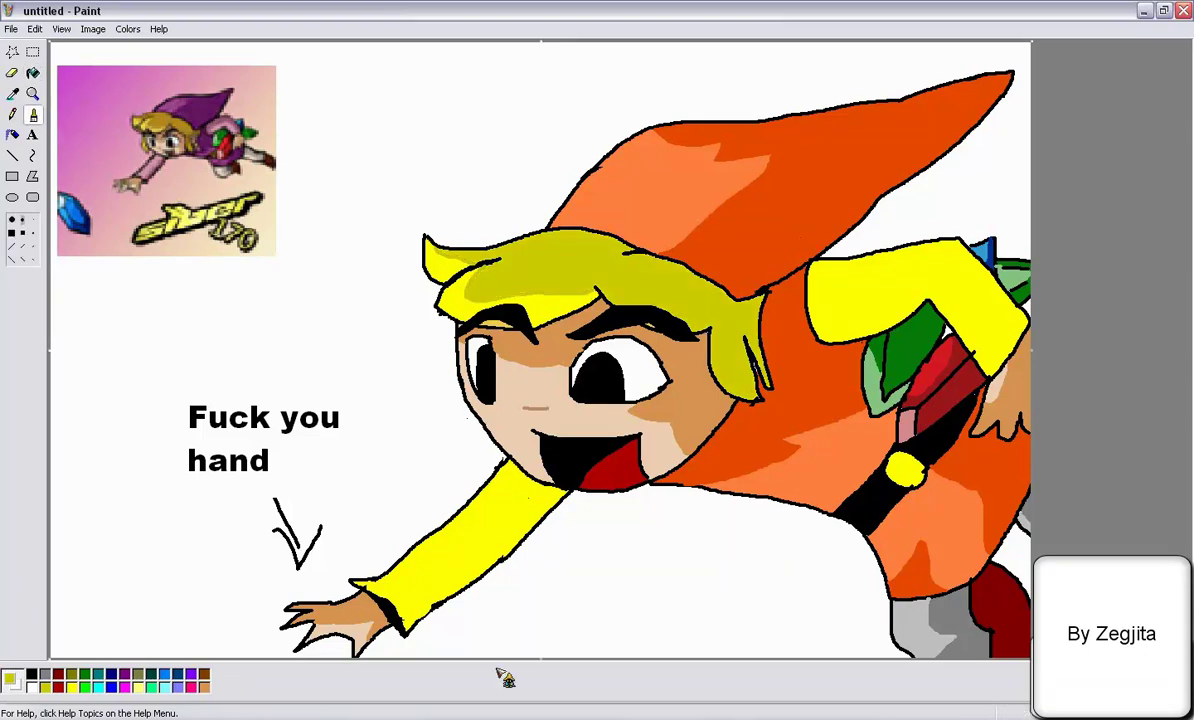
pyautogui.moveTo(448, 587); pyautogui.dragTo(548, 486)
pyautogui.click(33, 73)
pyautogui.click(525, 536)
pyautogui.hotkey('ctrl', 'z')
pyautogui.click(525, 523)
# Brush a shadow edge along the bent arm's sleeve, redoing failed attempts, and fill its upper side with dark yellow
pyautogui.click(33, 114)
pyautogui.moveTo(829, 314); pyautogui.dragTo(940, 285)
pyautogui.hotkey('ctrl', 'z')
pyautogui.moveTo(810, 315)
pyautogui.mouseDown()
pyautogui.moveTo(994, 326)
pyautogui.moveTo(1009, 352)
pyautogui.mouseUp()
pyautogui.click(33, 73)
pyautogui.click(846, 272)
pyautogui.hotkey('ctrl', 'z')
pyautogui.click(33, 114)
pyautogui.click(33, 73)
pyautogui.click(866, 270)
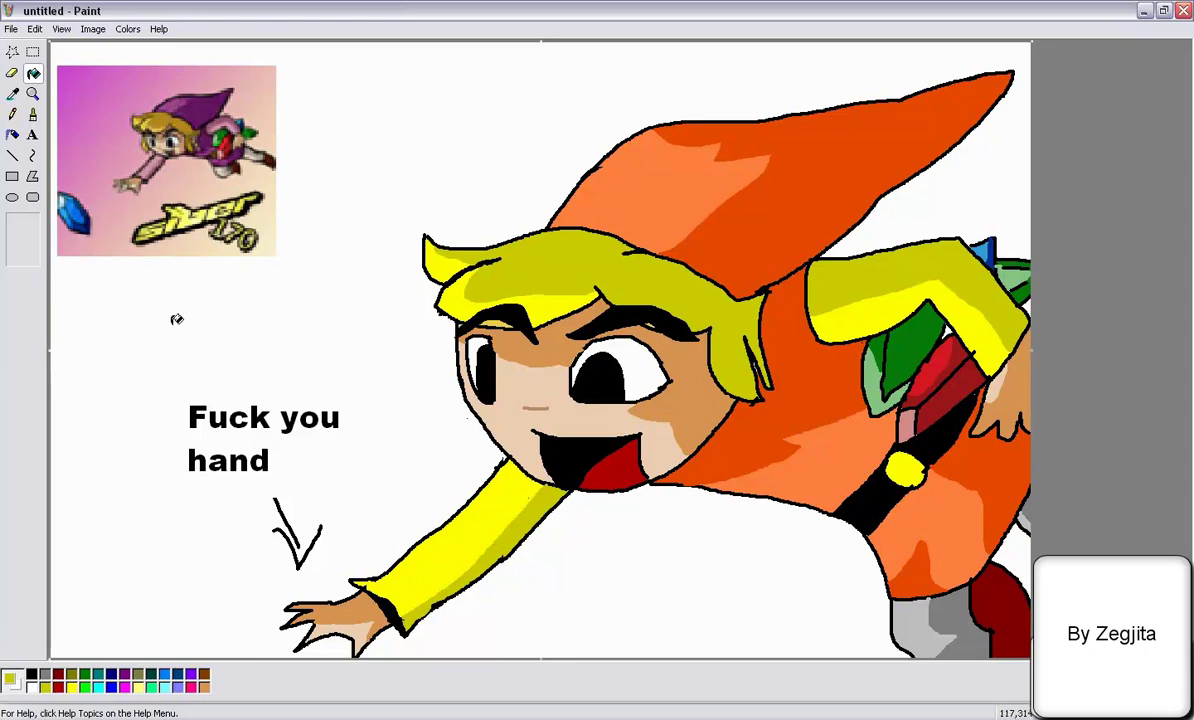
# Brush a dark yellow ring inside the round belt buckle
pyautogui.click(33, 114)
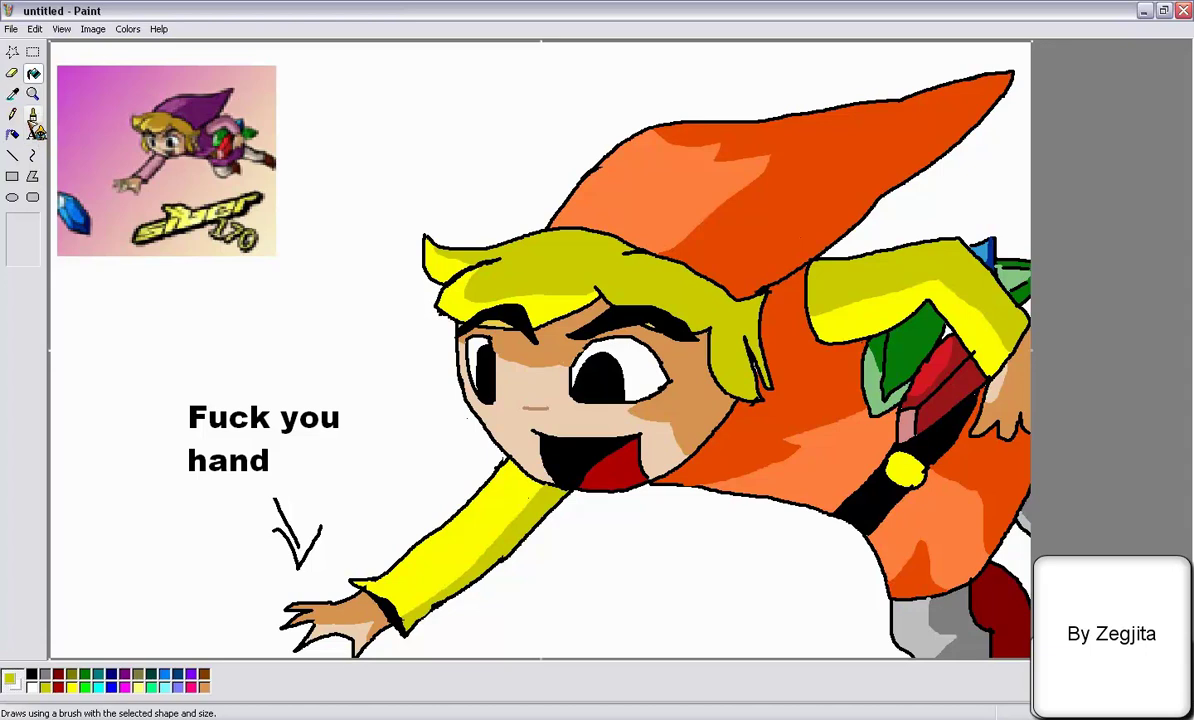
pyautogui.moveTo(906, 474)
pyautogui.mouseDown()
pyautogui.moveTo(897, 463)
pyautogui.moveTo(897, 476)
pyautogui.mouseUp()
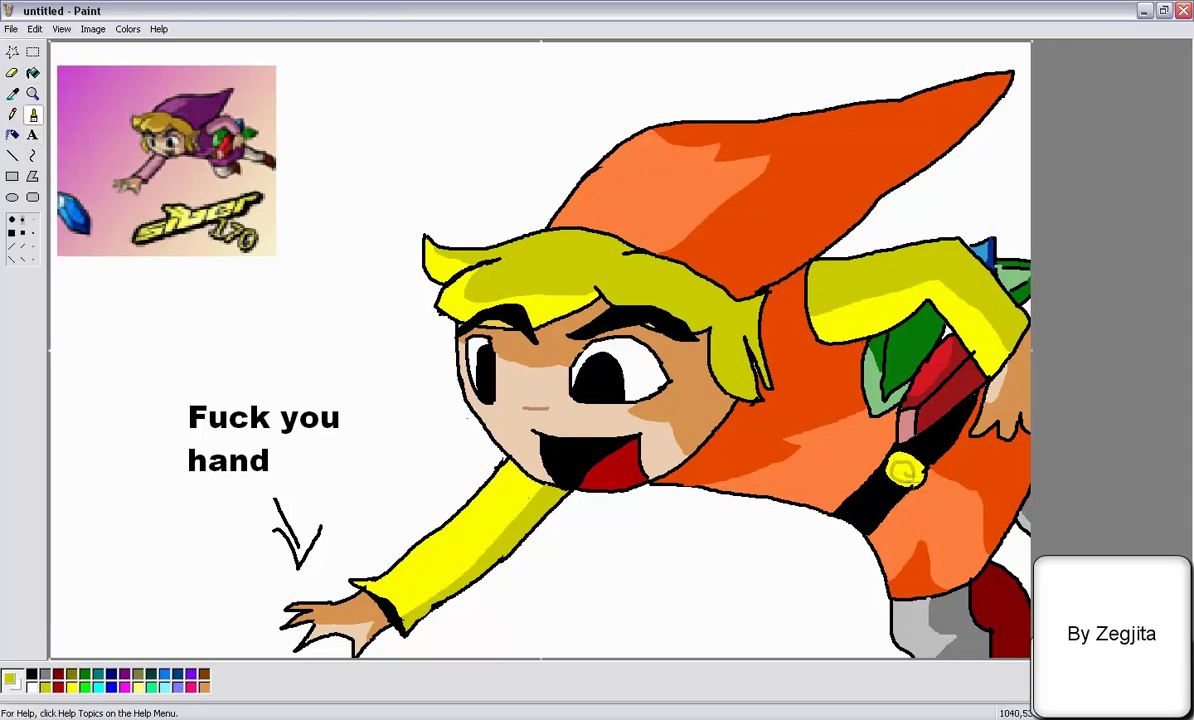